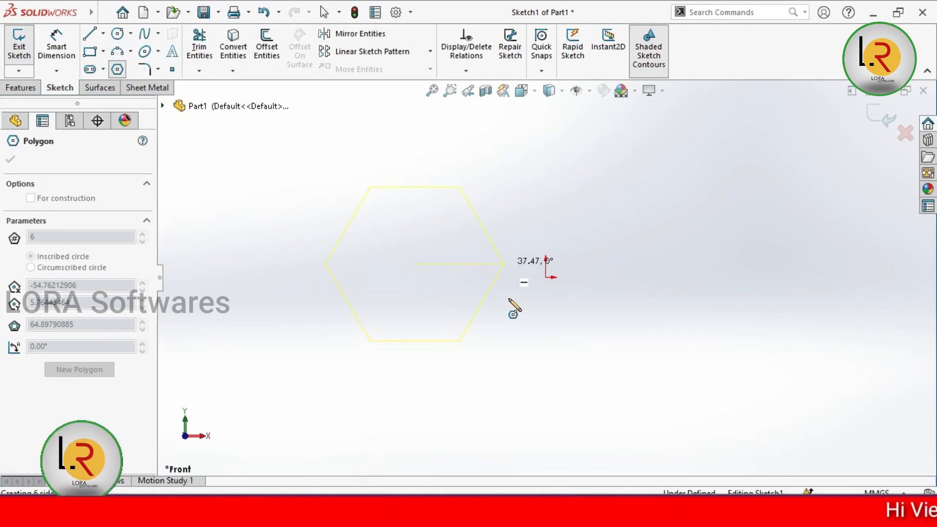
# Place the hexagon at a radius of about 37 mm and sketch a vertical line to the right of it
pyautogui.click(510, 300)
pyautogui.press('Escape')
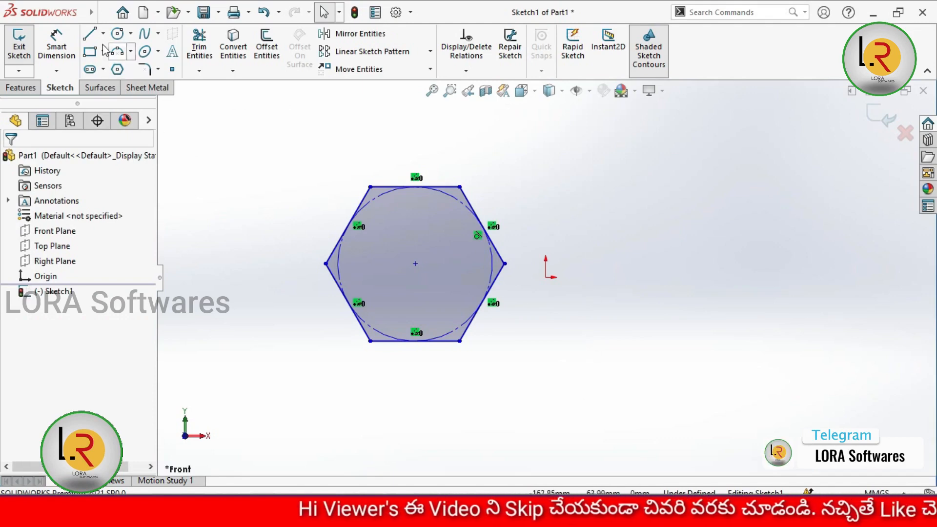
pyautogui.click(90, 33)
pyautogui.click(570, 174)
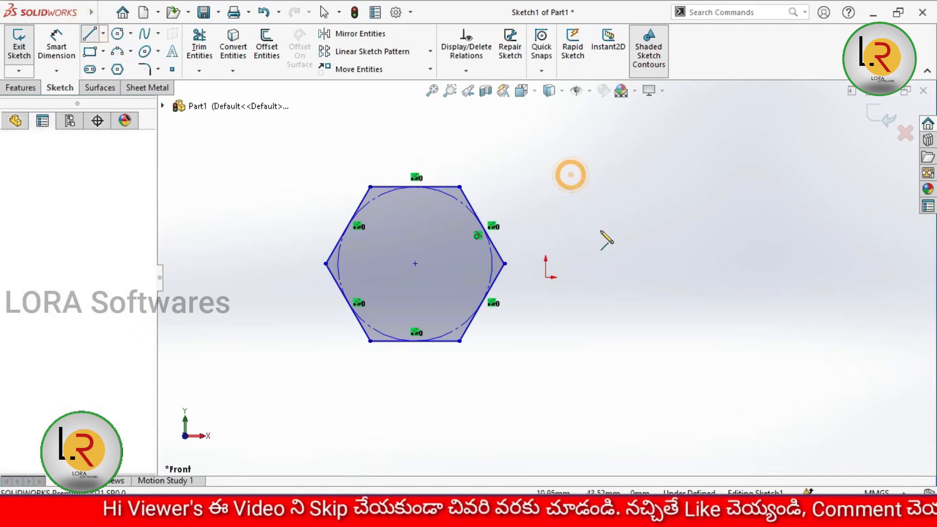
pyautogui.click(572, 356)
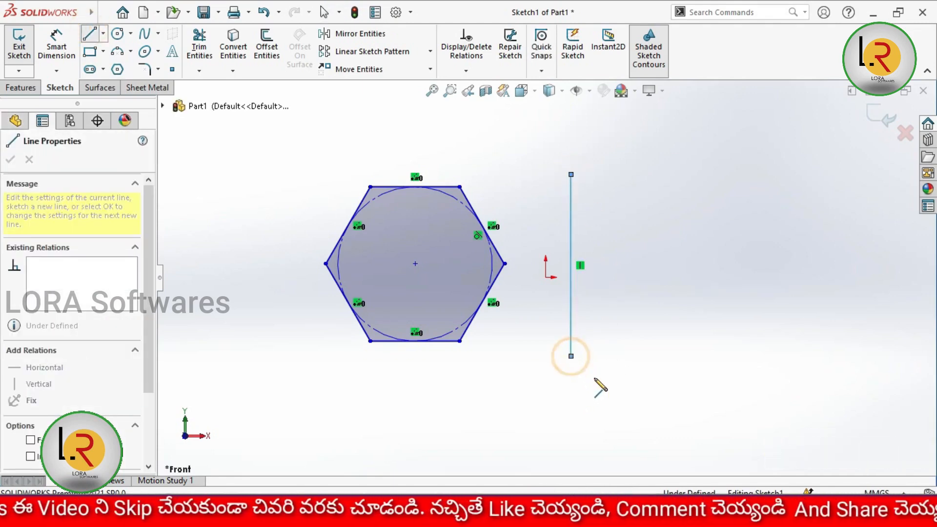
pyautogui.press('Escape')
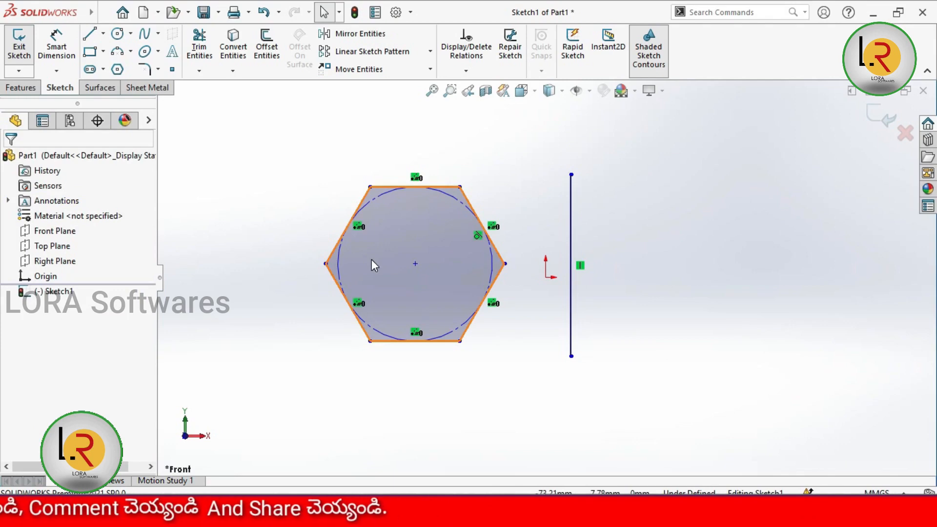
# Sketch a circle centred inside the hexagon, about half as wide as the hexagon
pyautogui.click(118, 34)
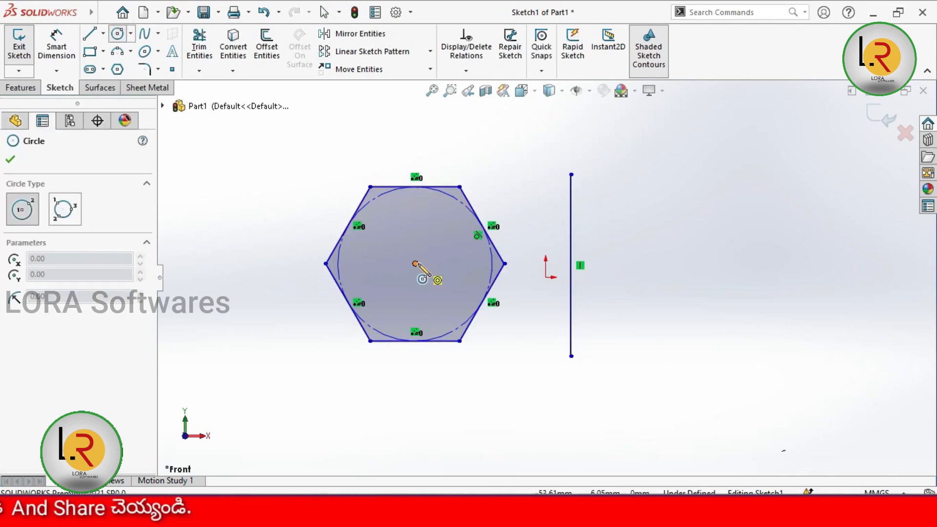
pyautogui.click(415, 263)
pyautogui.click(459, 266)
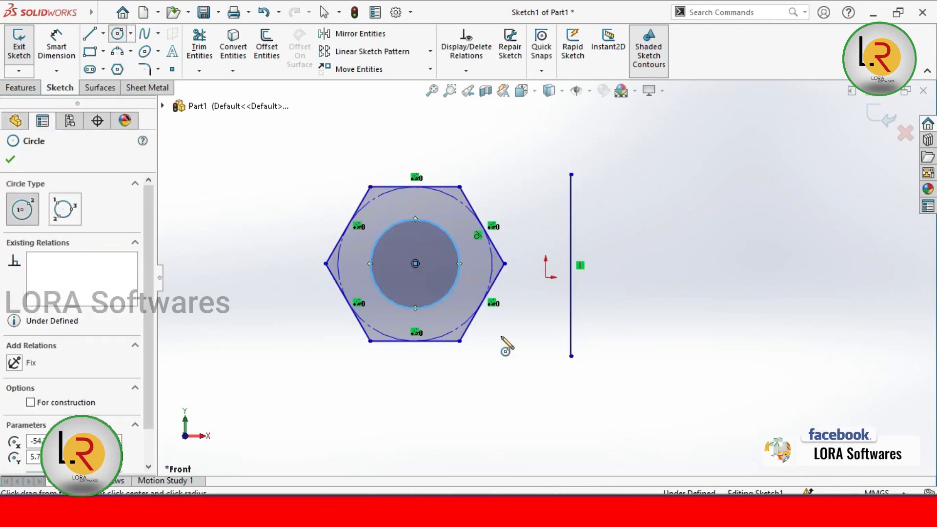
pyautogui.press('Escape')
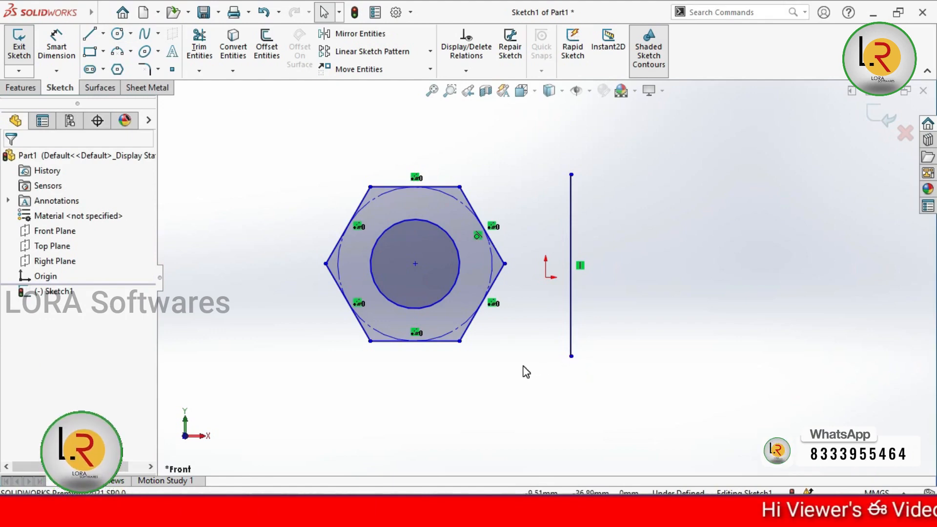
# Mirror the hexagon and its inner circle about the vertical line, keeping the originals as copies
pyautogui.click(375, 34)
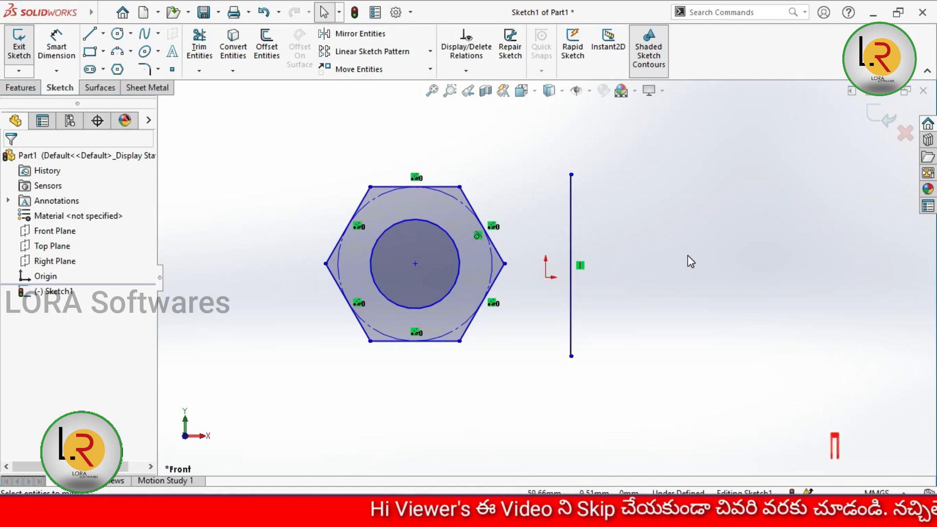
pyautogui.click(362, 34)
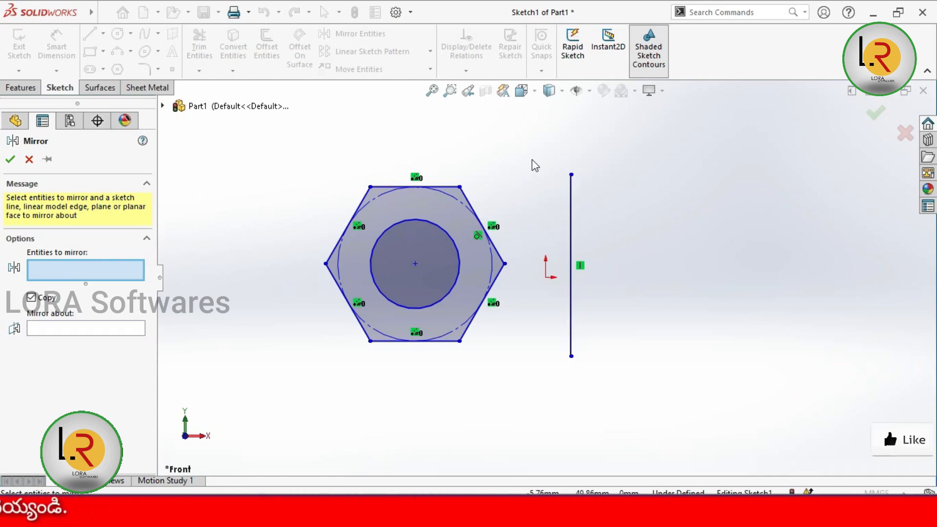
pyautogui.moveTo(463, 228); pyautogui.dragTo(292, 393)
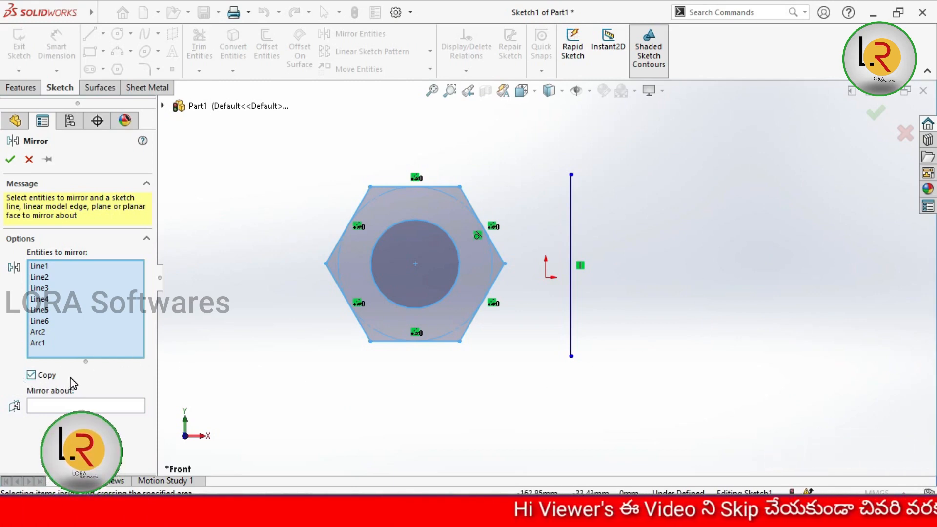
pyautogui.click(65, 405)
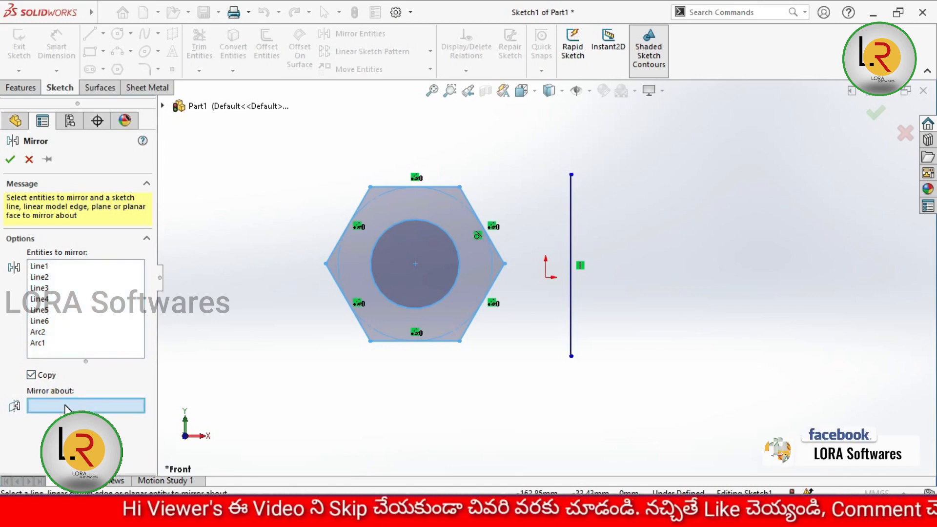
pyautogui.click(571, 248)
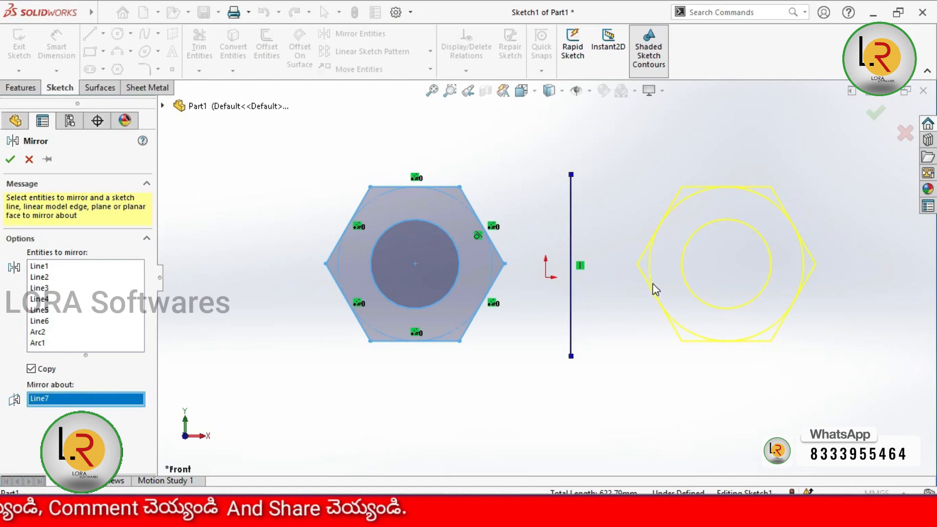
pyautogui.click(12, 159)
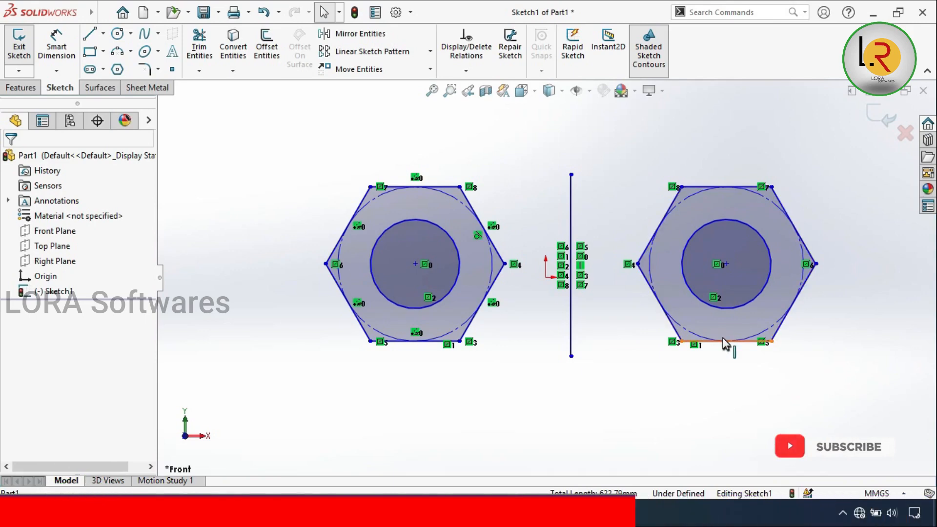
# Sketch a slanted line about 102 mm long to the lower right of the mirrored hexagon
pyautogui.scroll(5, 611, 338)
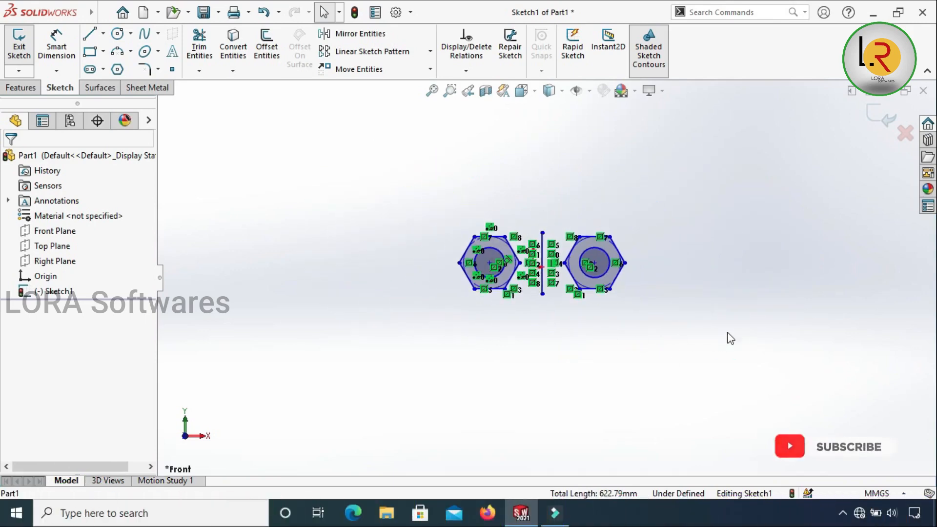
pyautogui.scroll(-1, 498, 201)
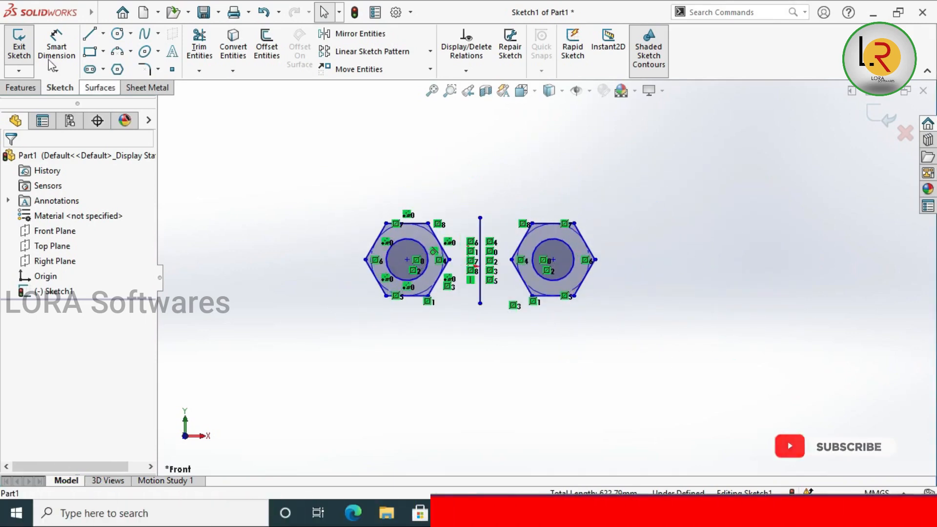
pyautogui.click(89, 34)
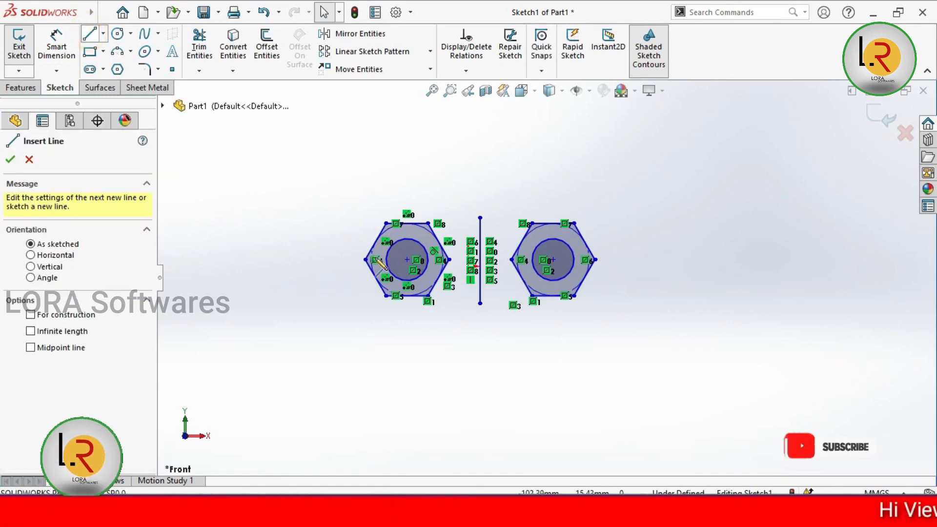
pyautogui.click(683, 267)
pyautogui.click(624, 363)
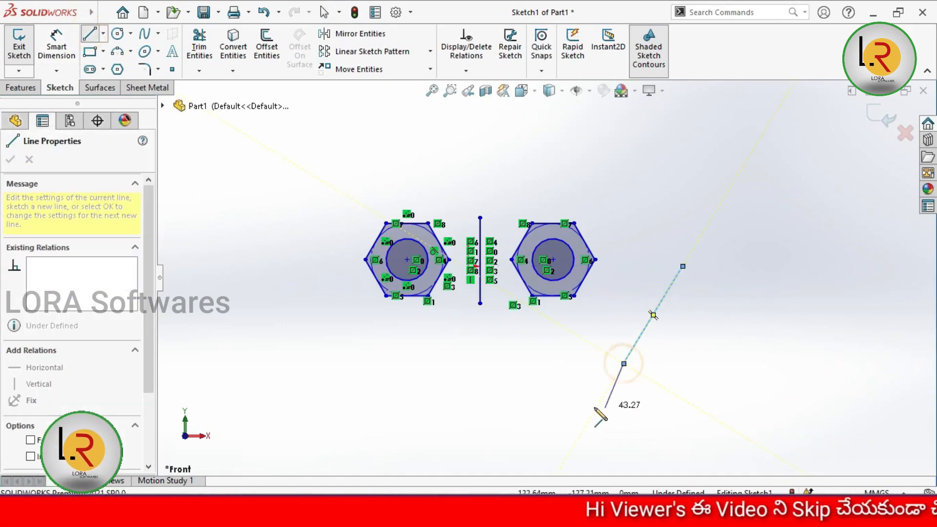
pyautogui.press('Escape')
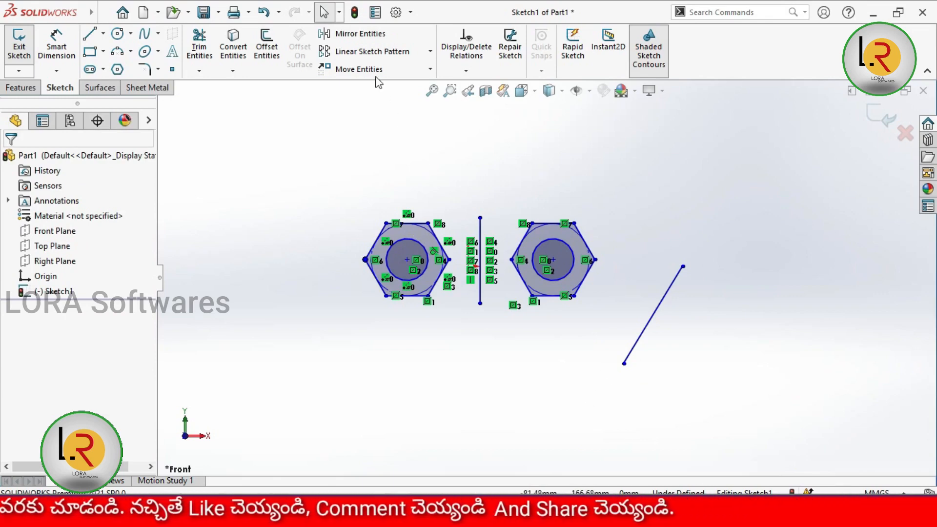
# Mirror both hexagons, their circles and the vertical line about the slanted line with the Copy option off
pyautogui.click(368, 34)
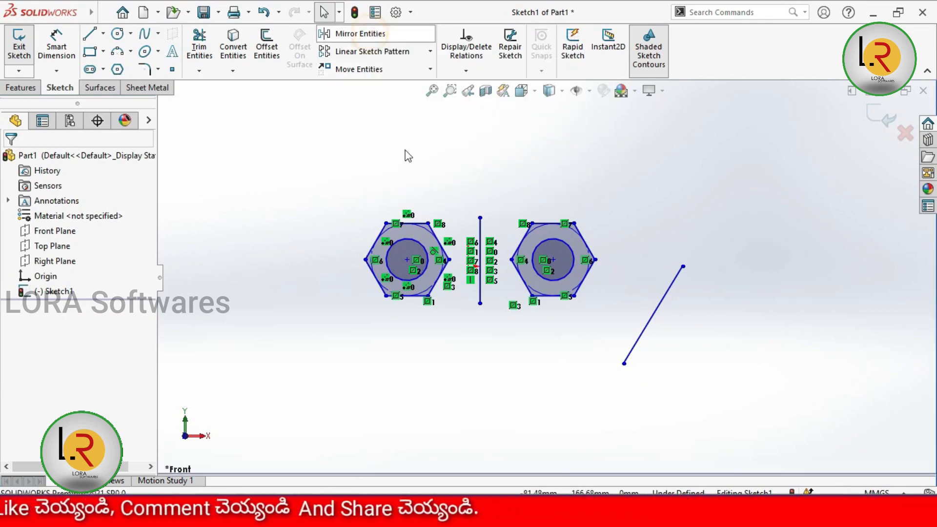
pyautogui.moveTo(618, 195); pyautogui.dragTo(356, 320)
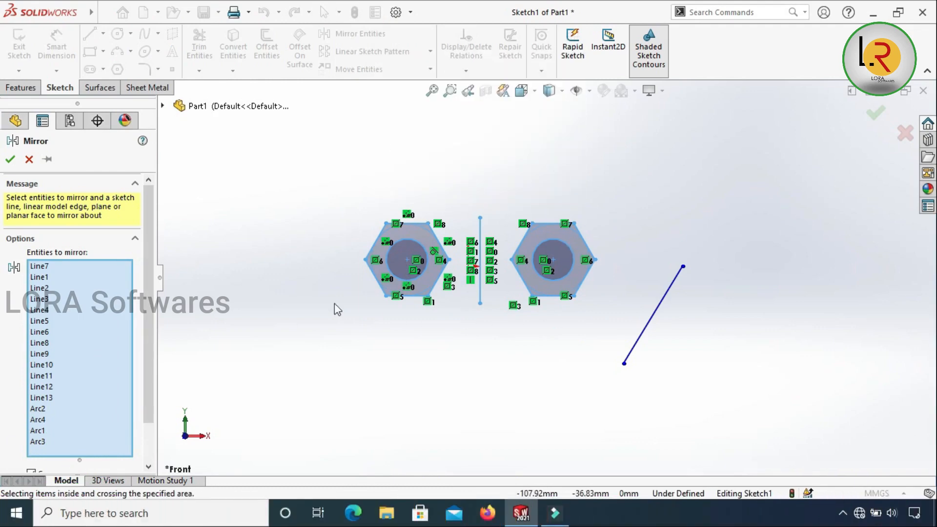
pyautogui.moveTo(153, 235); pyautogui.dragTo(152, 275)
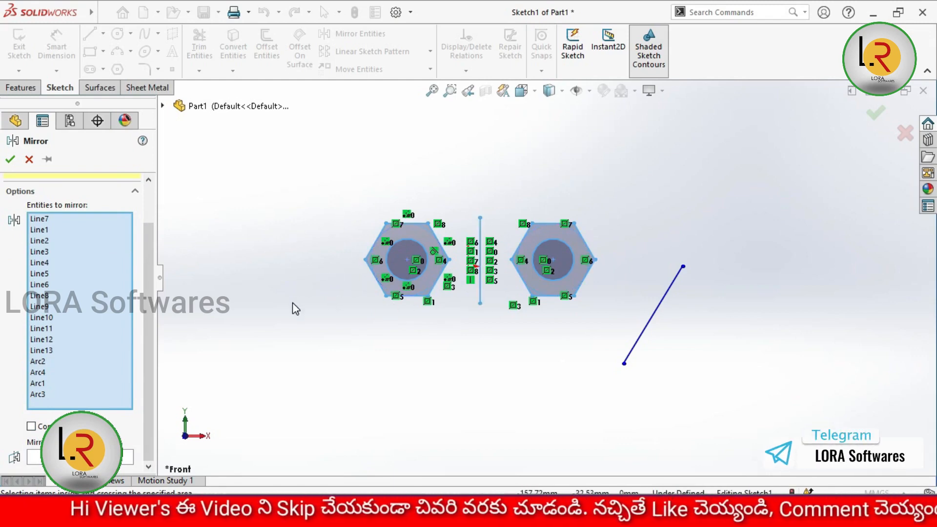
pyautogui.click(105, 457)
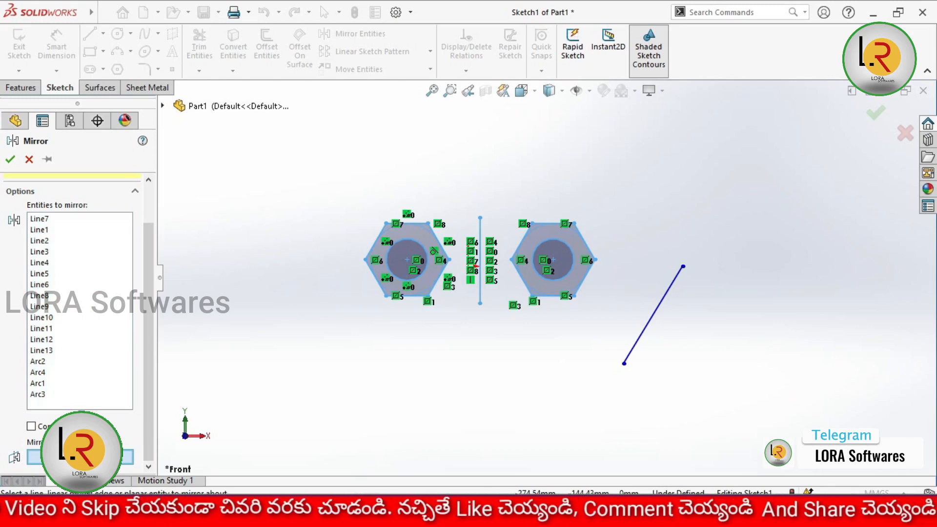
pyautogui.click(669, 301)
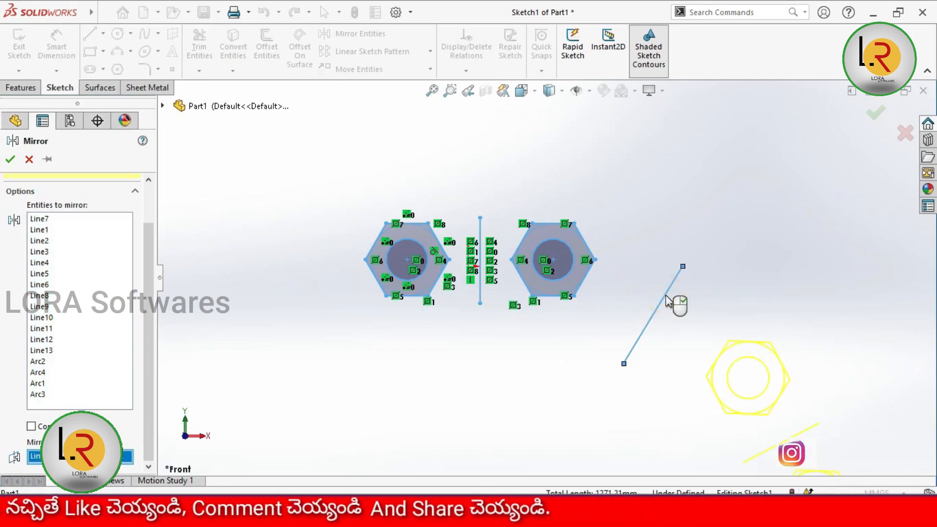
pyautogui.scroll(-1, 675, 303)
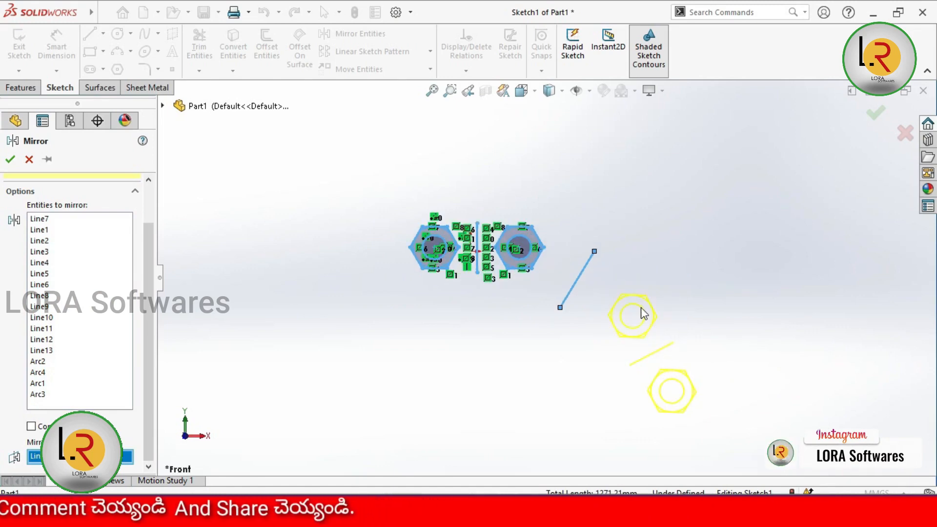
pyautogui.scroll(1, 578, 330)
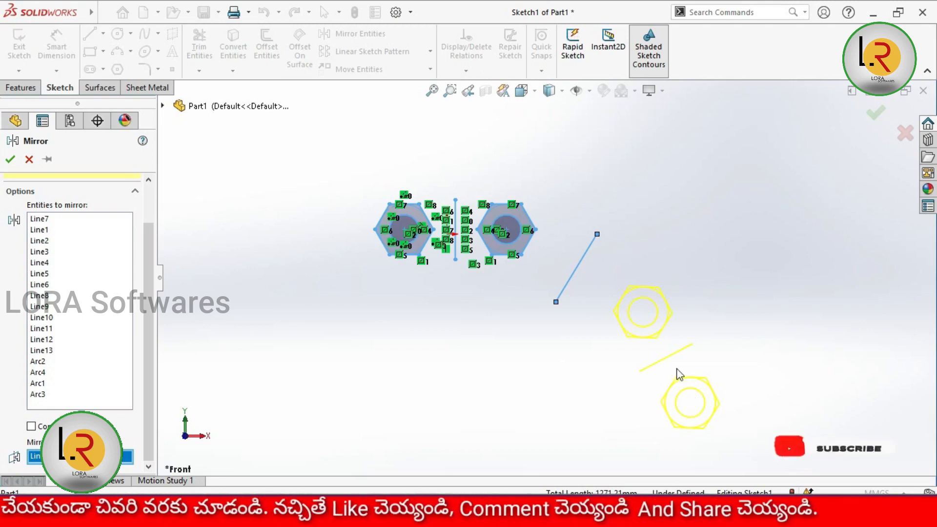
pyautogui.click(10, 161)
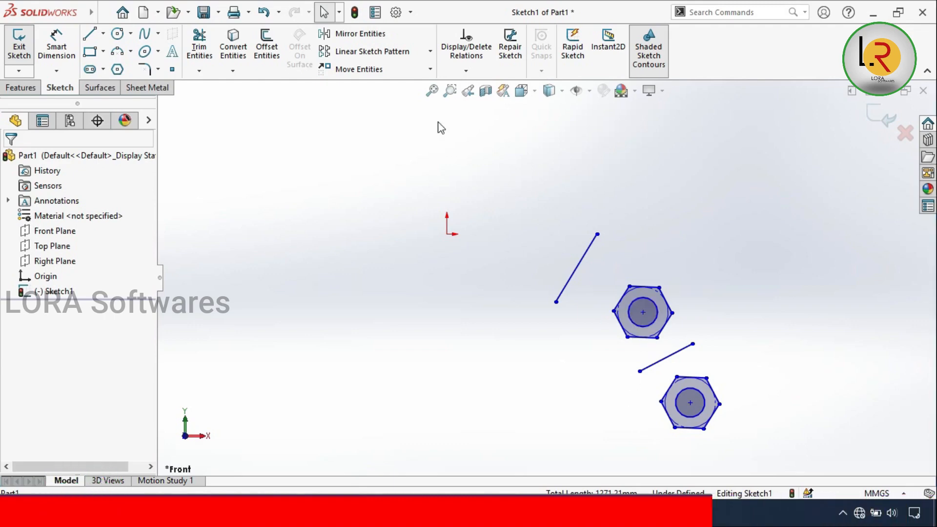
# Delete the slanted line that served as the mirror axis
pyautogui.click(382, 38)
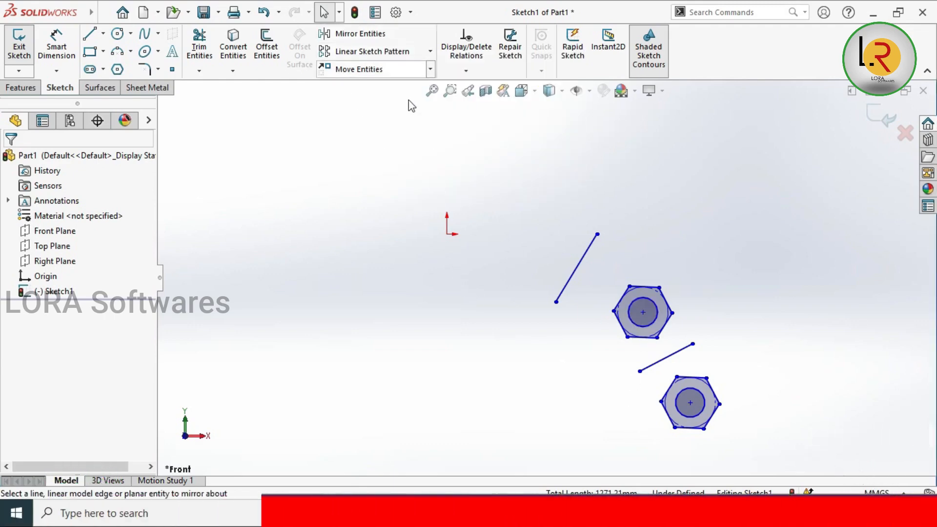
pyautogui.click(582, 258)
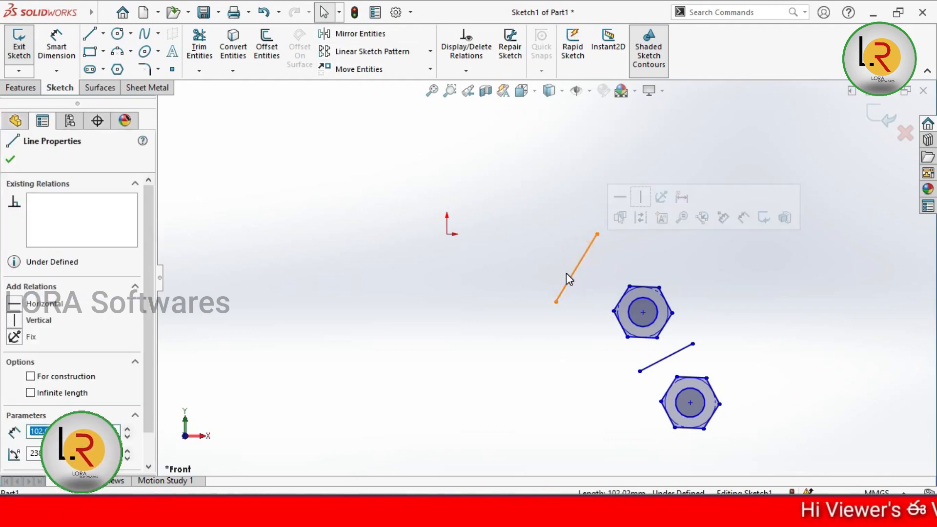
pyautogui.press('Delete')
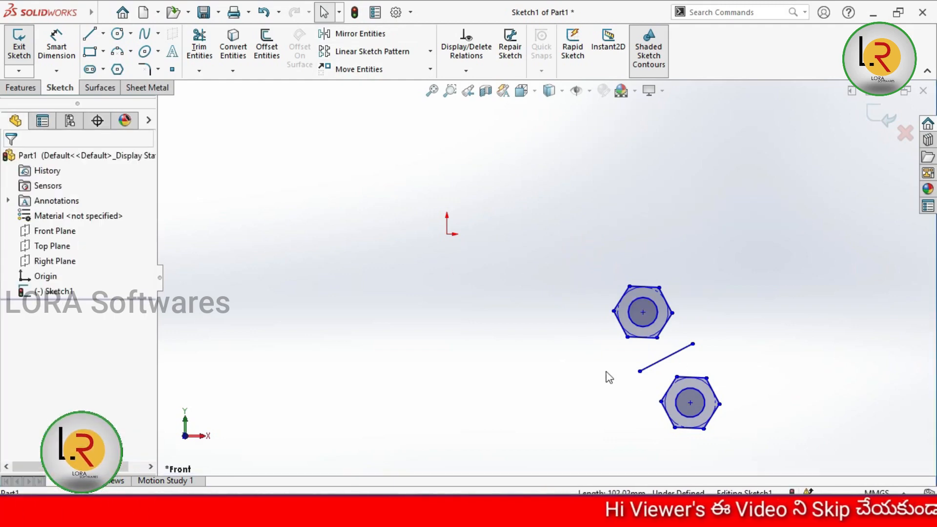
# Set up a linear sketch pattern along the X-axis with 20 mm spacing, 10 instances and a 0° angle
pyautogui.scroll(5, 481, 297)
pyautogui.scroll(-6, 682, 301)
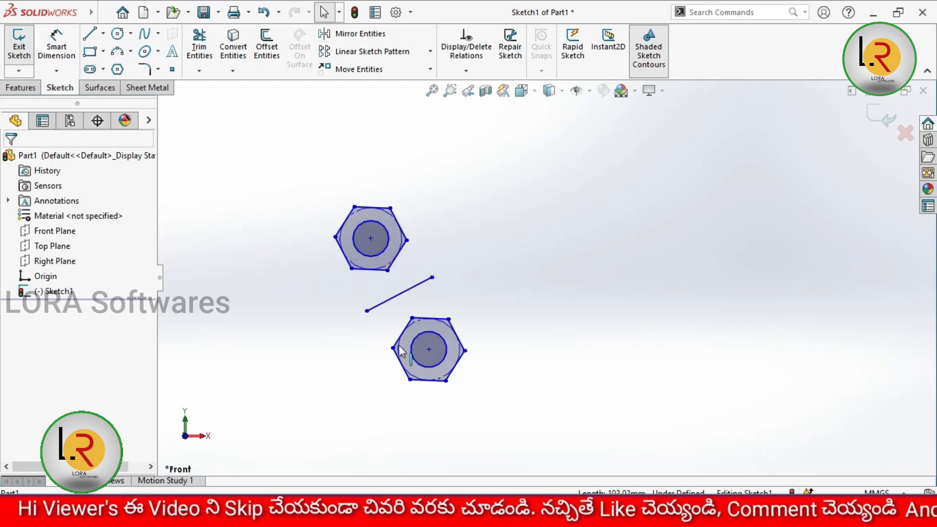
pyautogui.scroll(2, 401, 348)
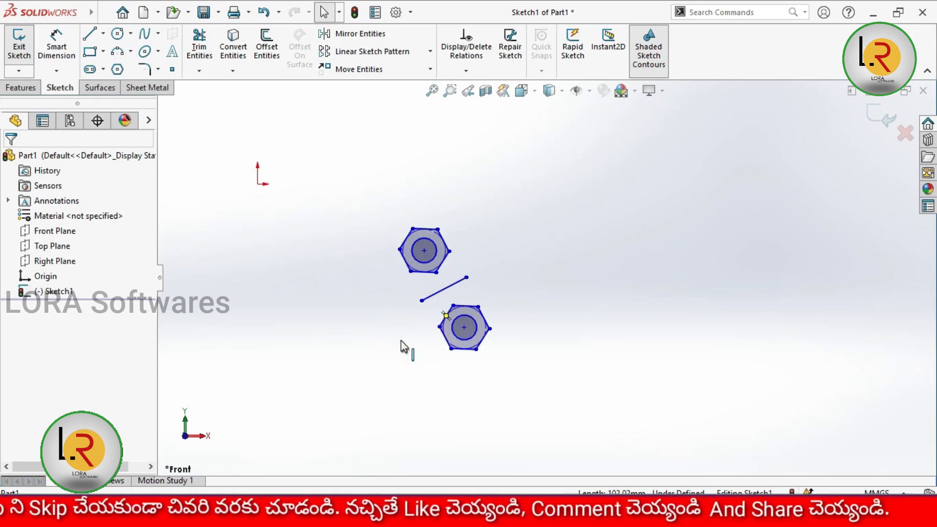
pyautogui.scroll(5, 638, 299)
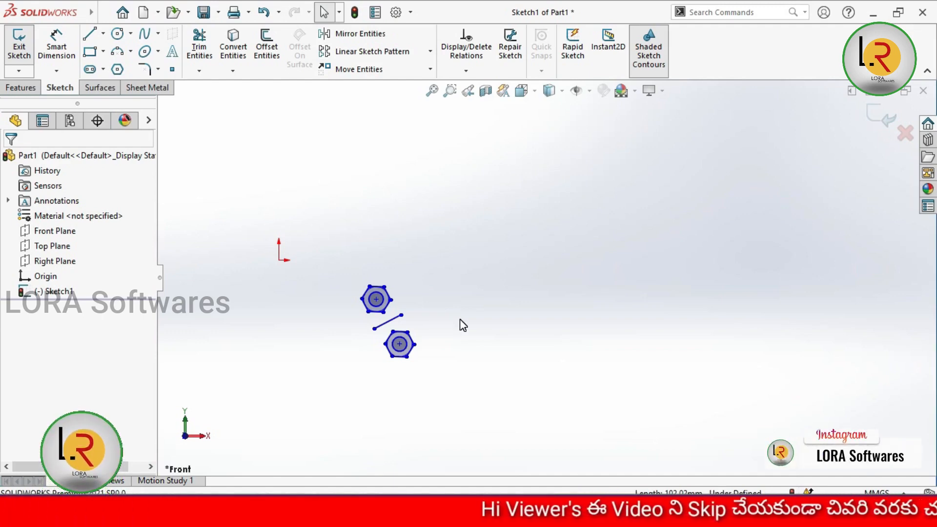
pyautogui.click(381, 52)
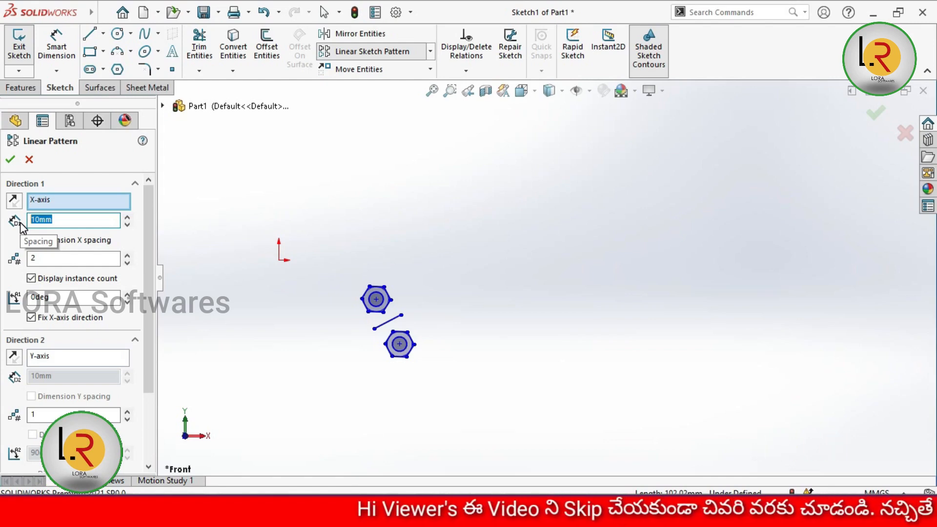
pyautogui.write('20')
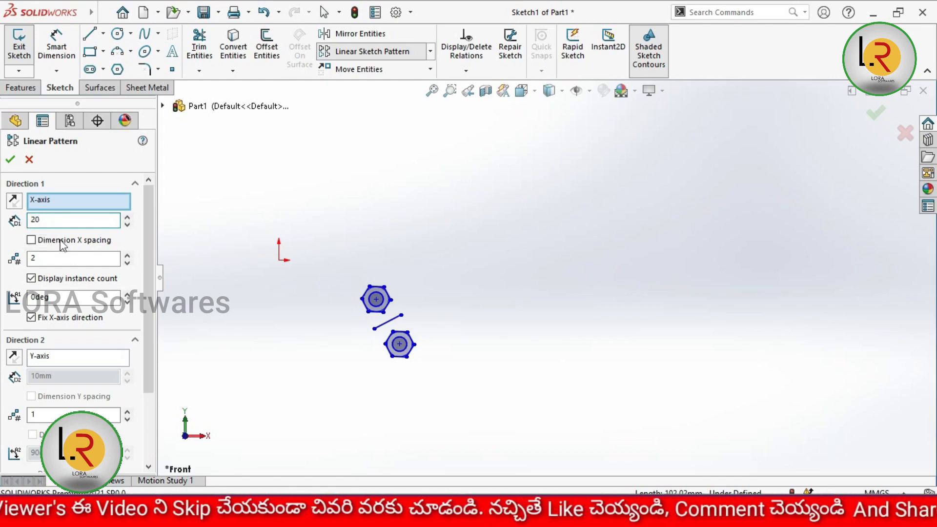
pyautogui.click(49, 264)
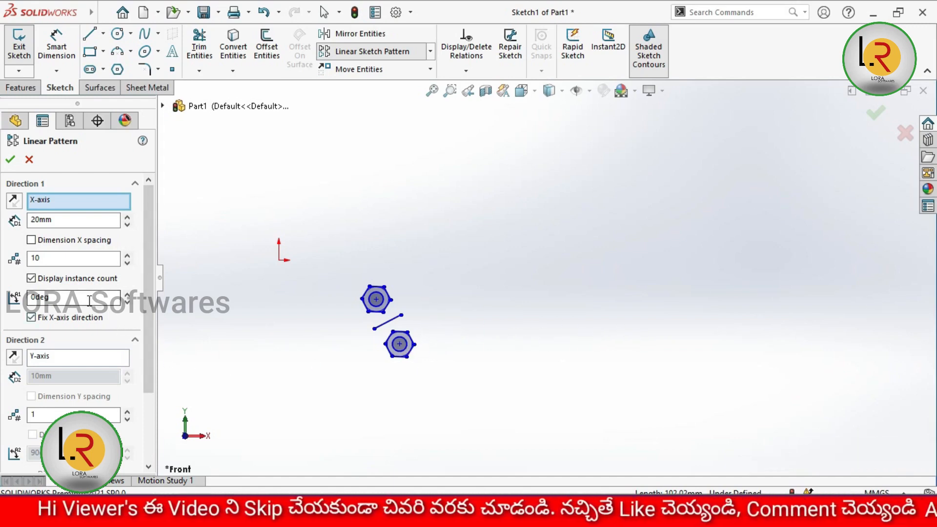
pyautogui.click(62, 299)
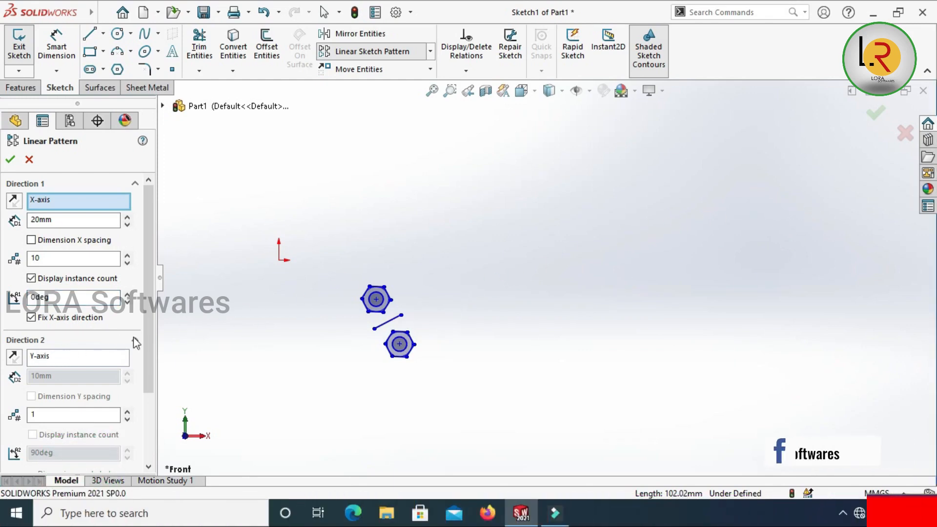
# Set the pattern's Y-axis direction to 6 instances with 15 mm spacing and a 90° angle
pyautogui.moveTo(148, 330); pyautogui.dragTo(149, 405)
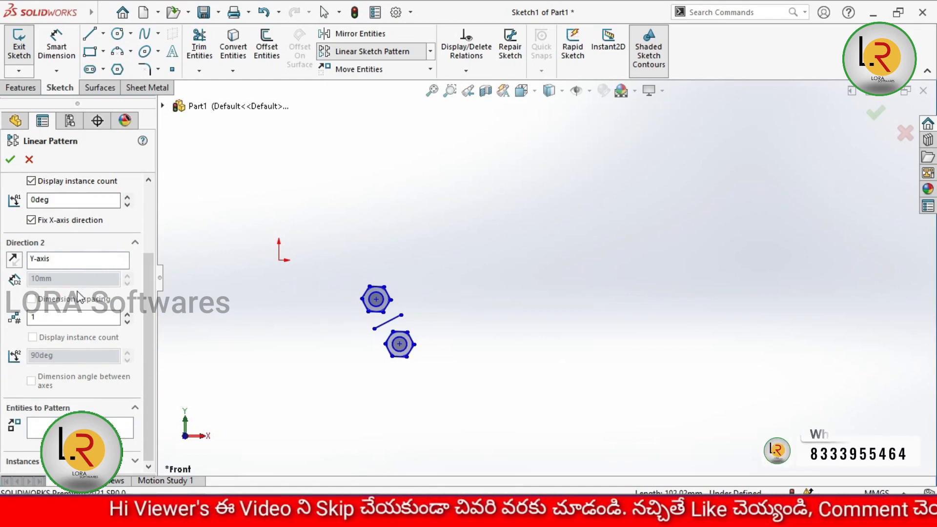
pyautogui.click(53, 320)
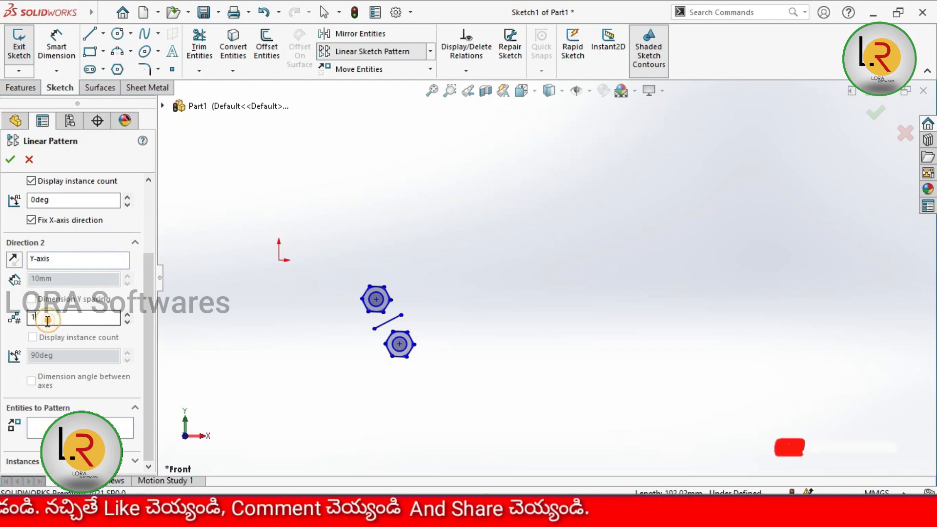
pyautogui.doubleClick(41, 323)
pyautogui.write('6')
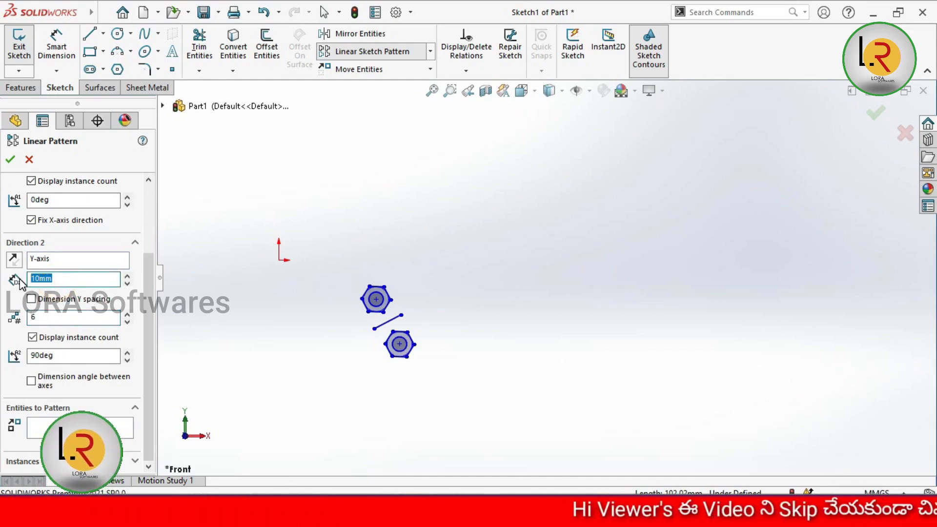
pyautogui.write('15')
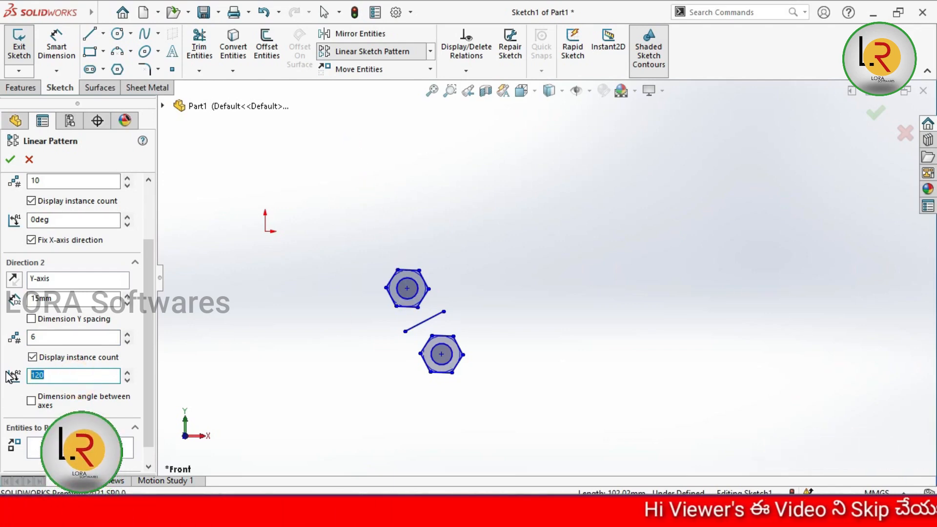
pyautogui.write('90')
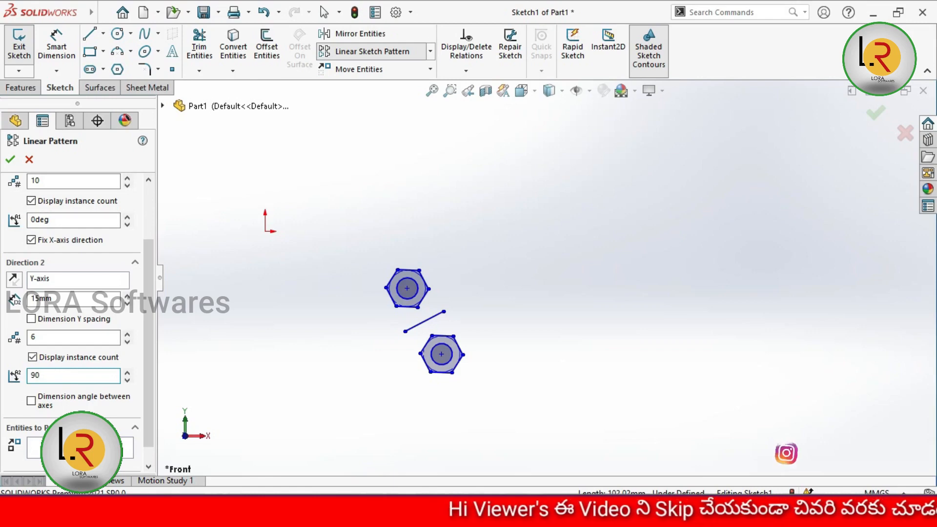
pyautogui.press('Return')
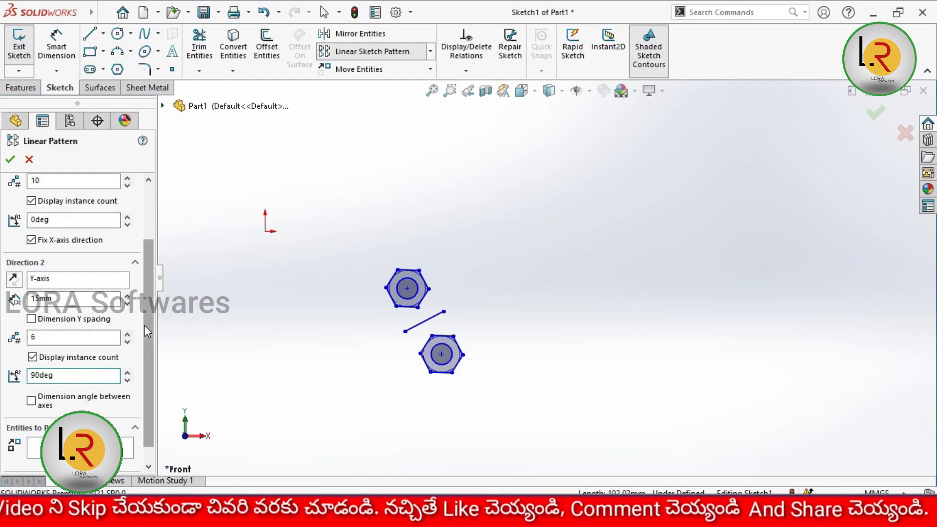
# Try to pattern the lower hexagon by adding its edges individually as entities to pattern
pyautogui.scroll(-1, 144, 326)
pyautogui.click(80, 429)
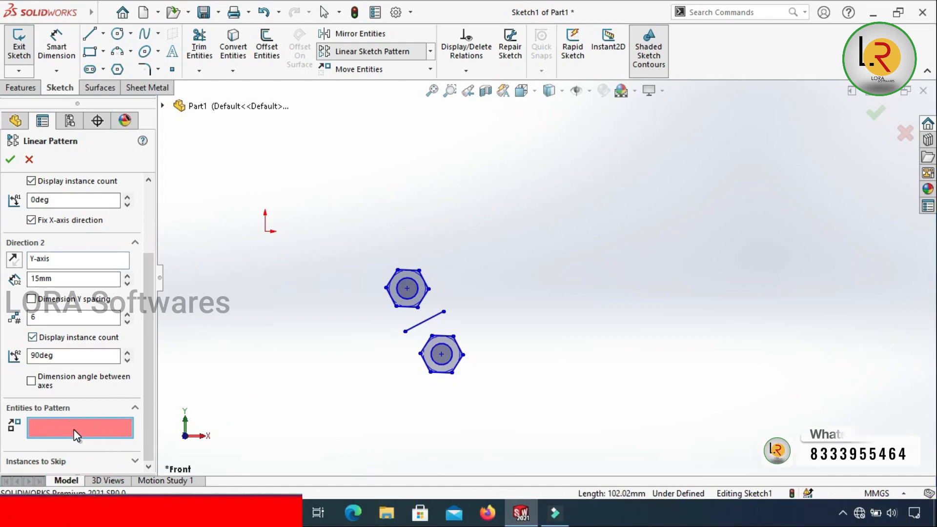
pyautogui.click(446, 377)
pyautogui.click(458, 361)
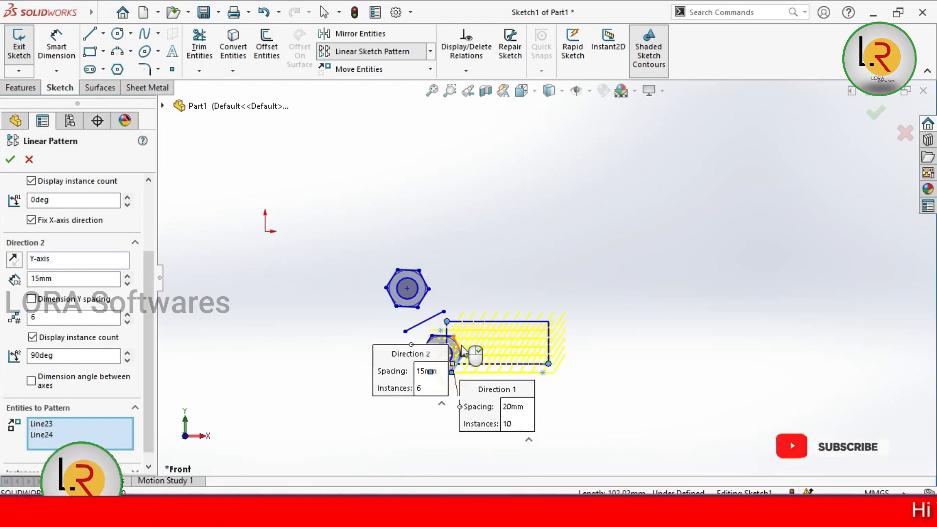
pyautogui.click(461, 346)
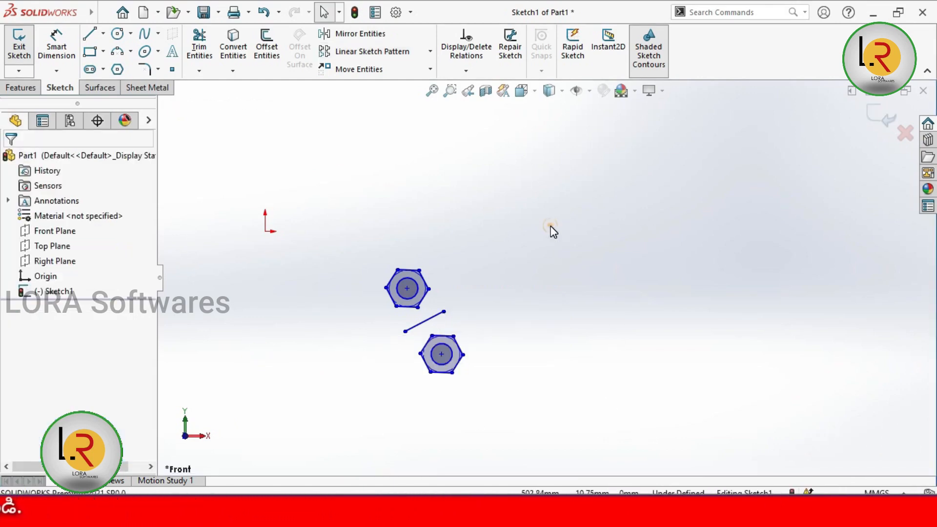
# Start a linear sketch pattern using both hexagons, their circles and the slanted line as the entities to pattern
pyautogui.moveTo(457, 286); pyautogui.dragTo(321, 413)
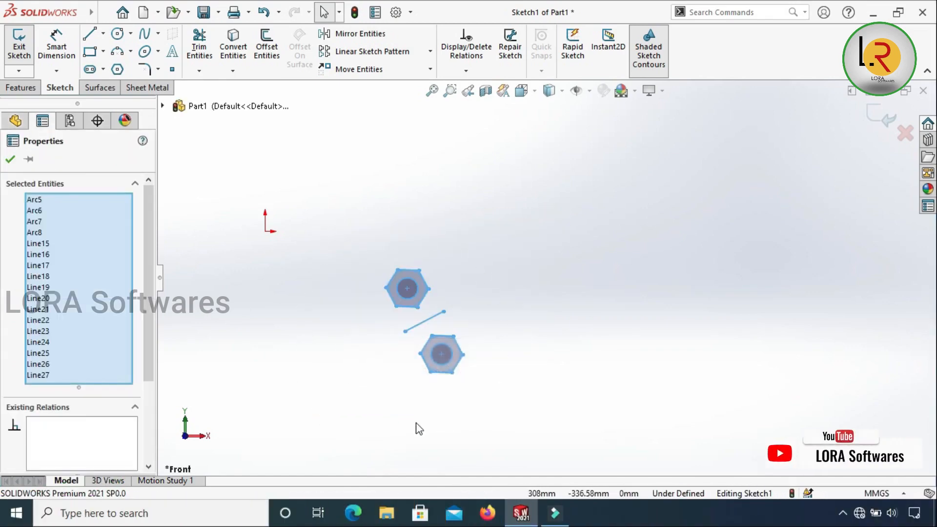
pyautogui.click(371, 58)
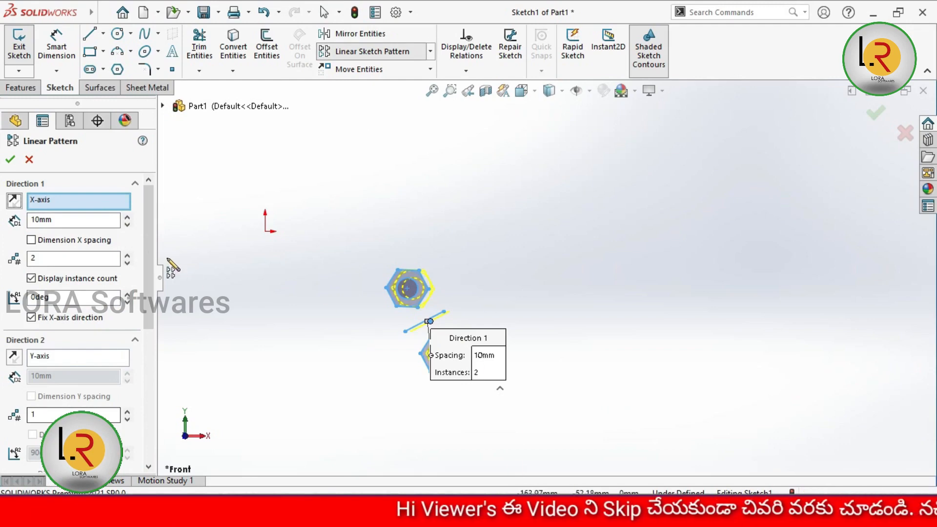
pyautogui.moveTo(154, 250); pyautogui.dragTo(135, 380)
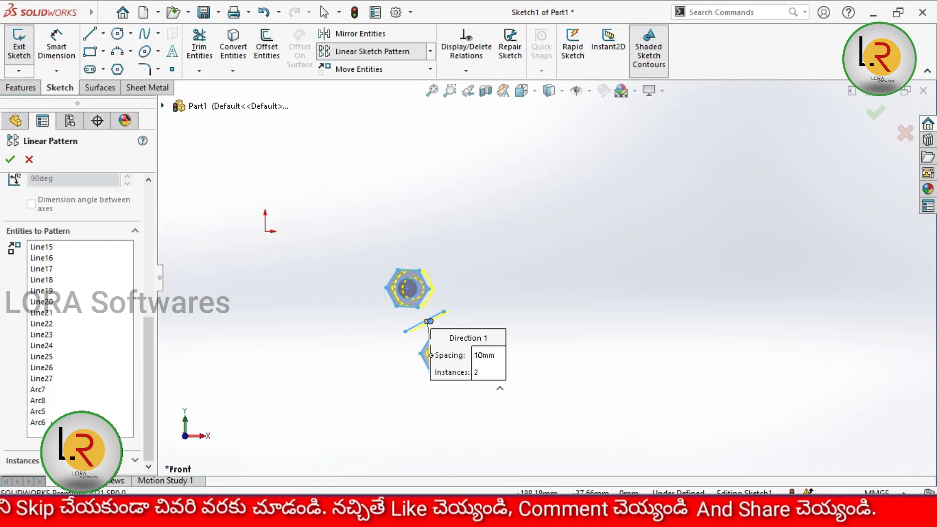
pyautogui.click(47, 358)
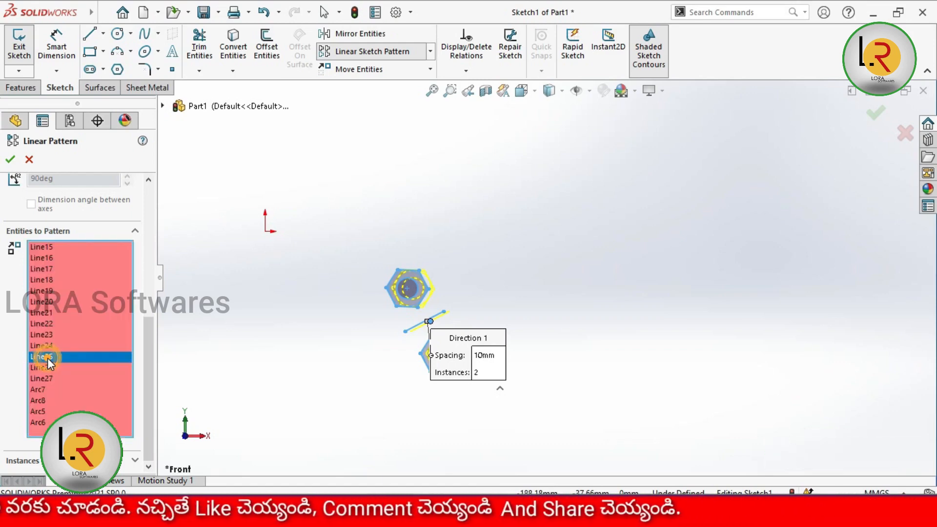
pyautogui.rightClick(49, 359)
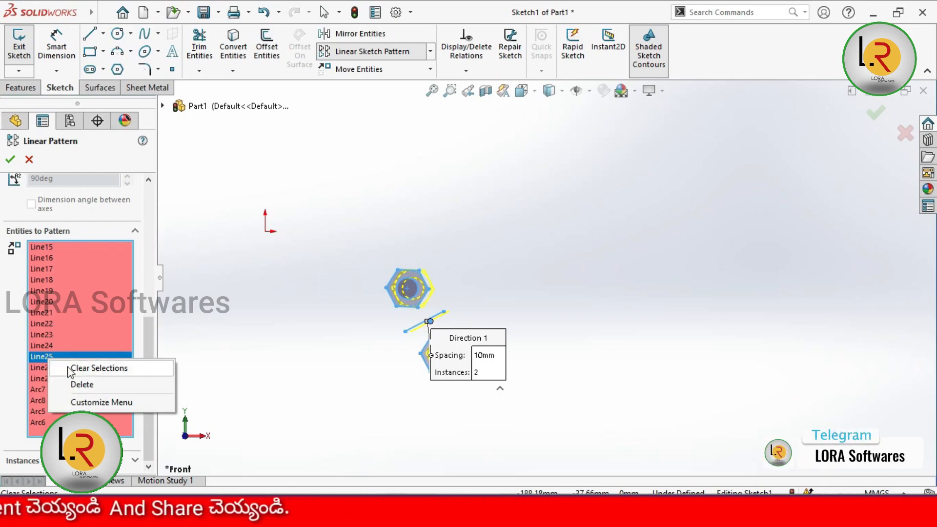
pyautogui.click(148, 327)
pyautogui.moveTo(149, 326); pyautogui.dragTo(145, 181)
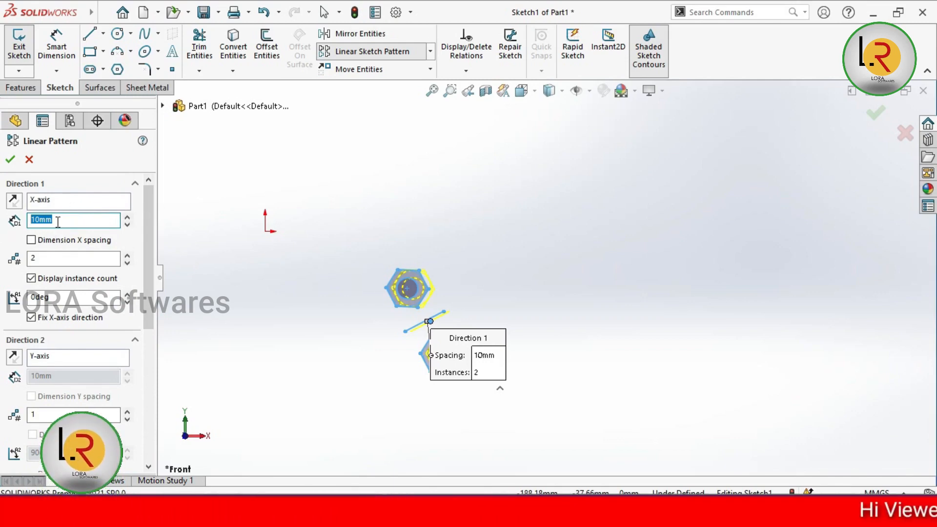
# Set the pattern's X-axis direction to 100 mm spacing and 10 instances
pyautogui.scroll(-5, 412, 293)
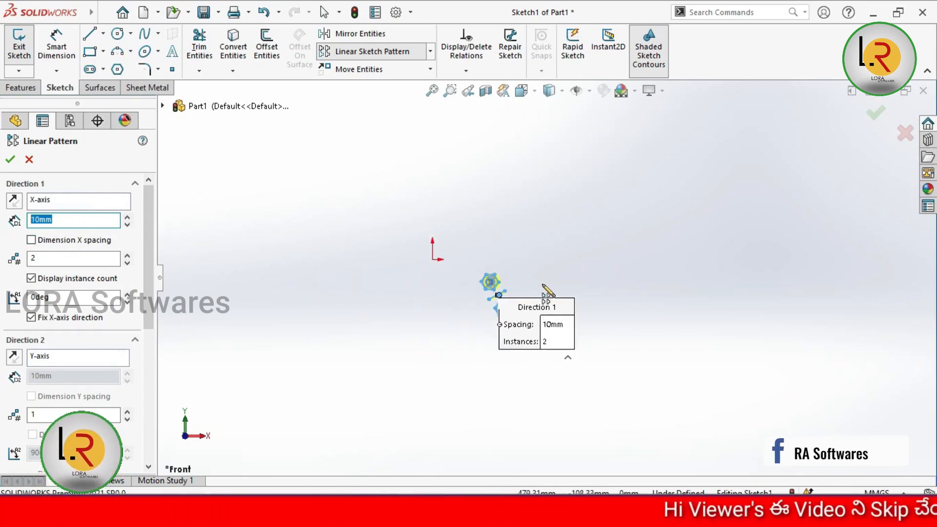
pyautogui.scroll(-2, 429, 277)
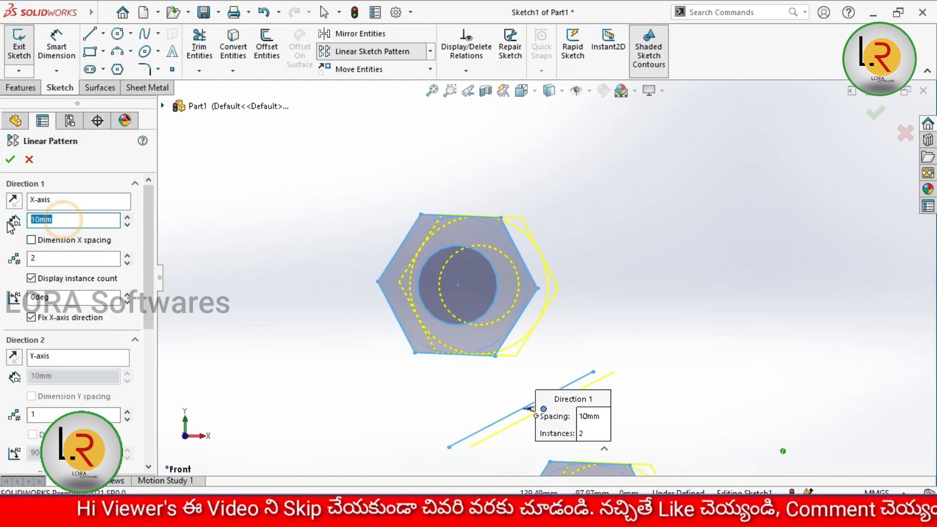
pyautogui.write('50')
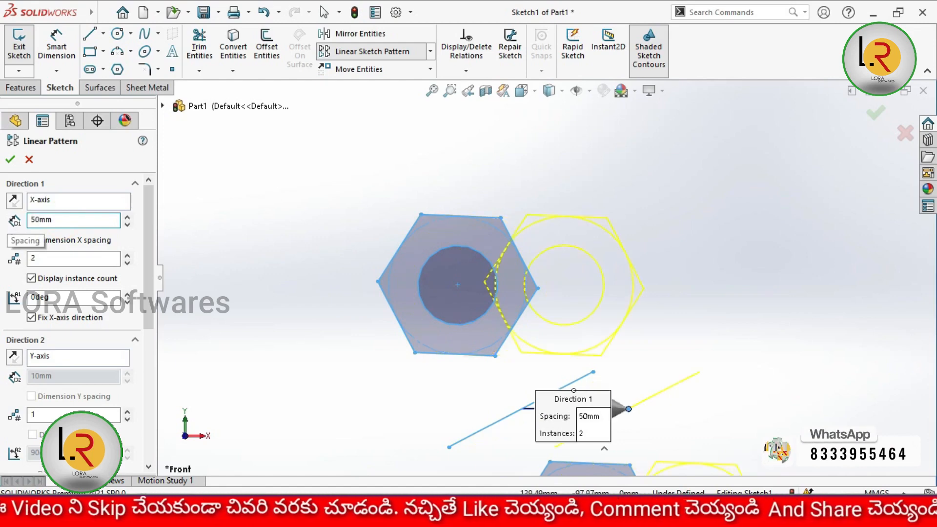
pyautogui.doubleClick(61, 220)
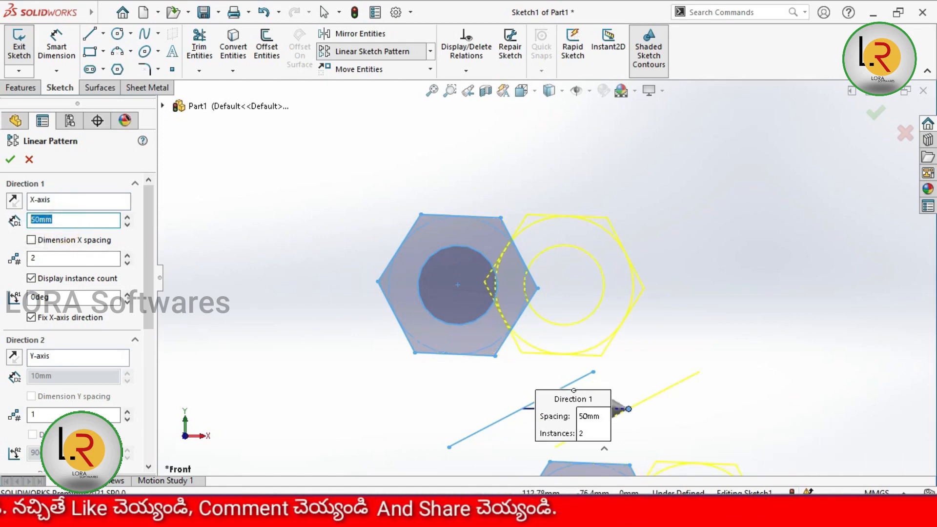
pyautogui.write('100')
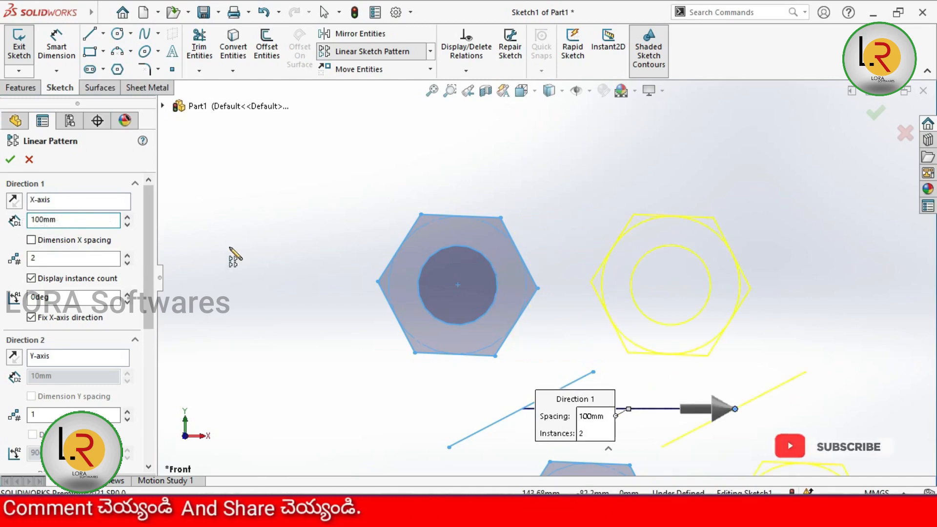
pyautogui.scroll(1, 434, 360)
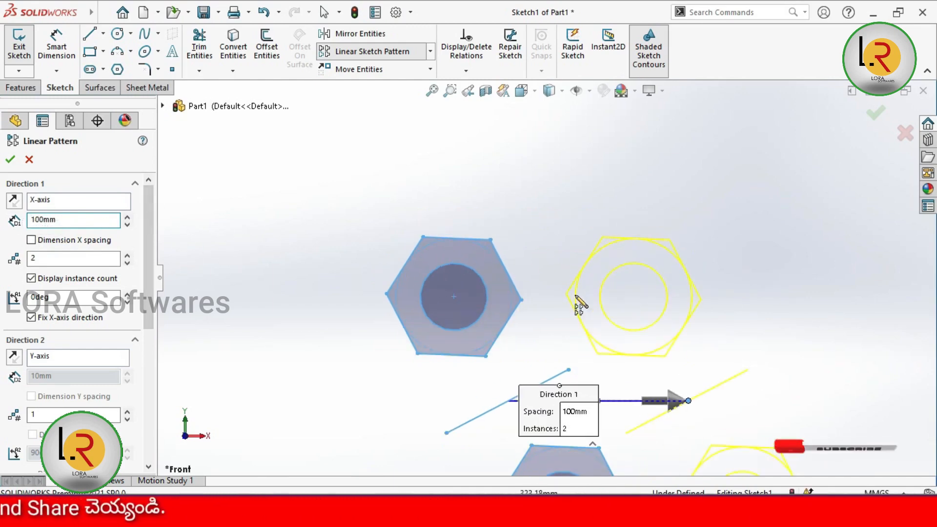
pyautogui.click(53, 260)
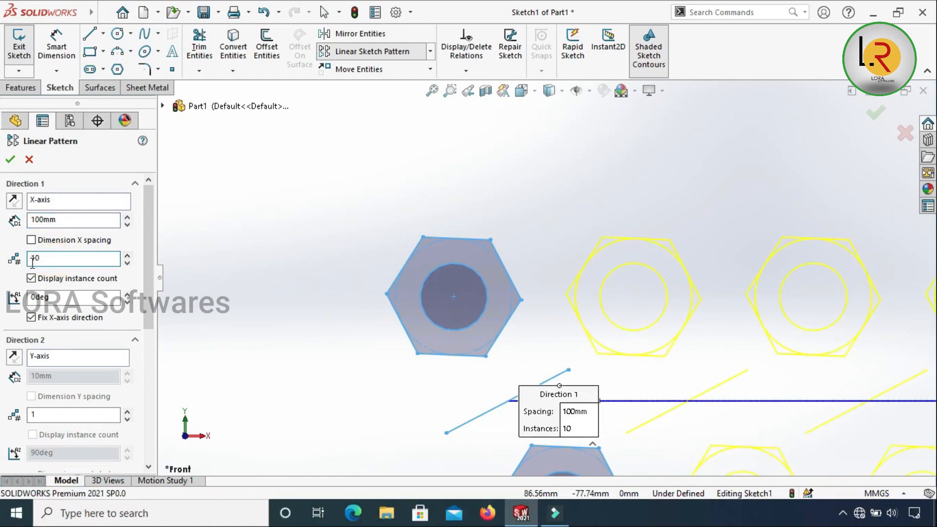
pyautogui.scroll(5, 354, 261)
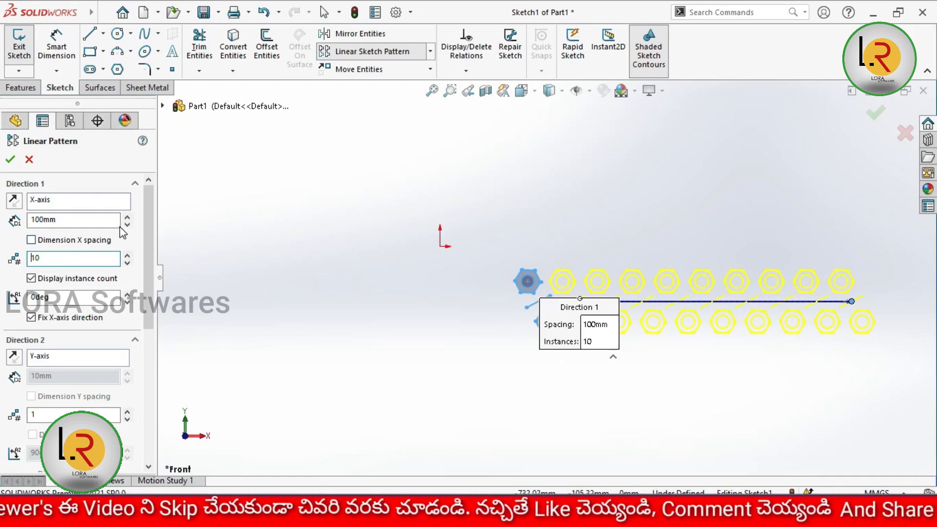
# Set the angle of the pattern's first direction to 15°
pyautogui.click(68, 297)
pyautogui.doubleClick(68, 297)
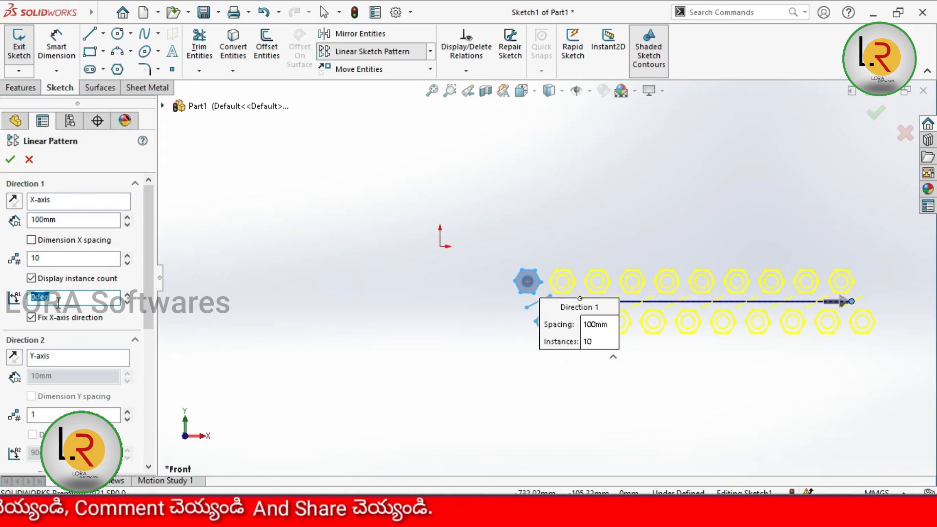
pyautogui.write('15')
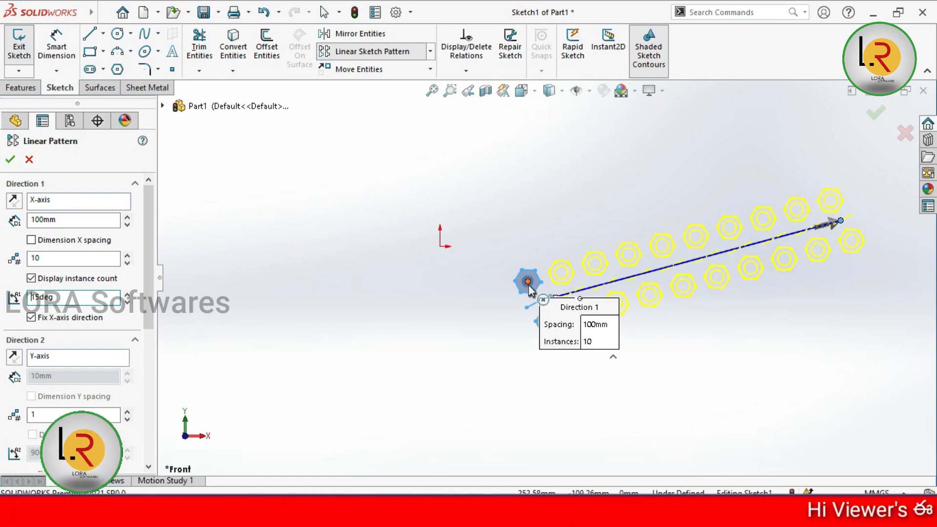
# Set the pattern's Y-axis direction to 6 instances with 200 mm spacing
pyautogui.scroll(-3, 151, 261)
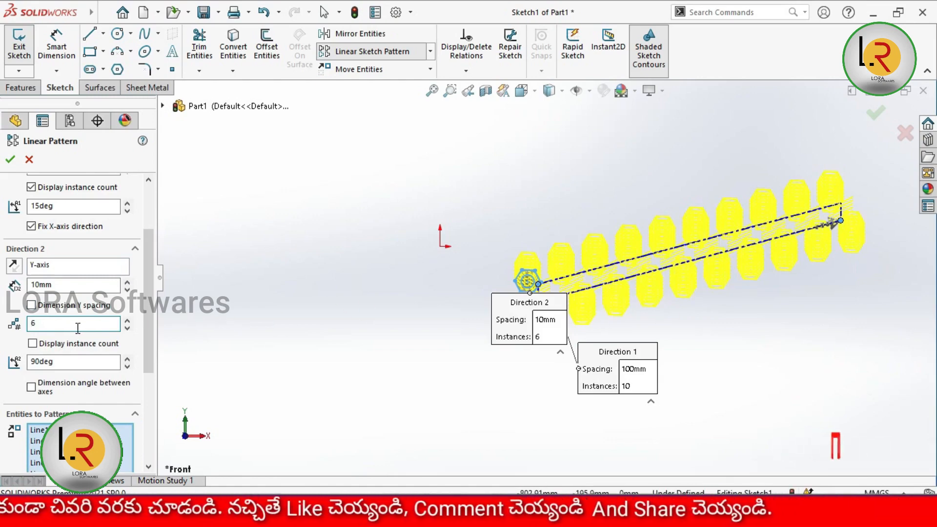
pyautogui.click(68, 285)
pyautogui.doubleClick(69, 284)
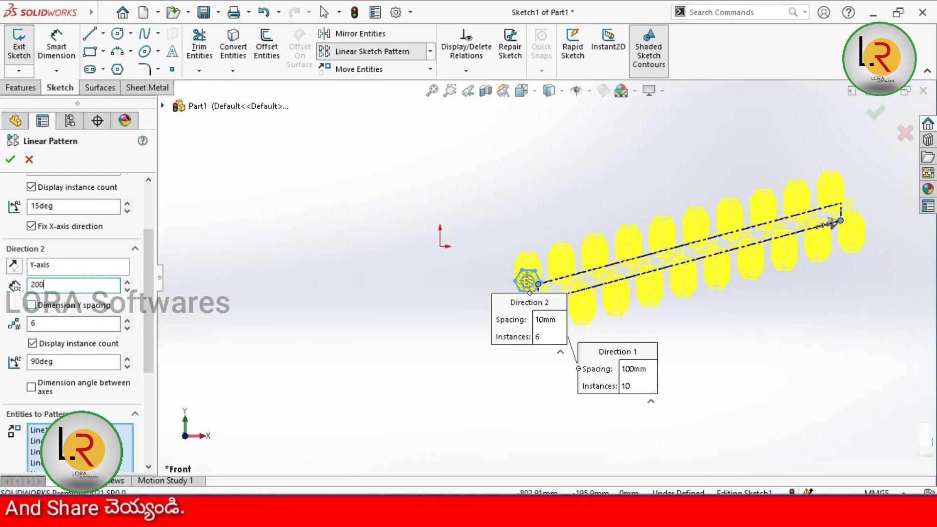
pyautogui.press('Return')
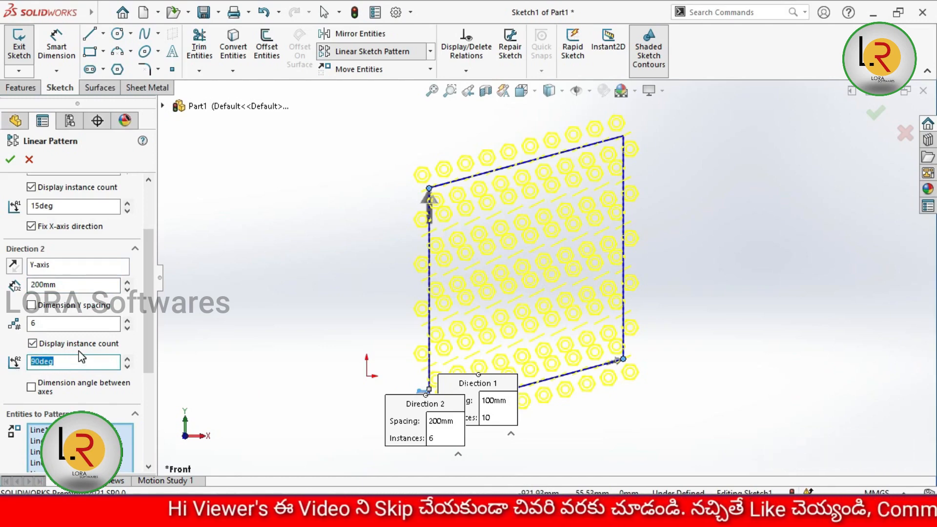
# Set the angle of the linear pattern's second direction to 120°
pyautogui.write('120')
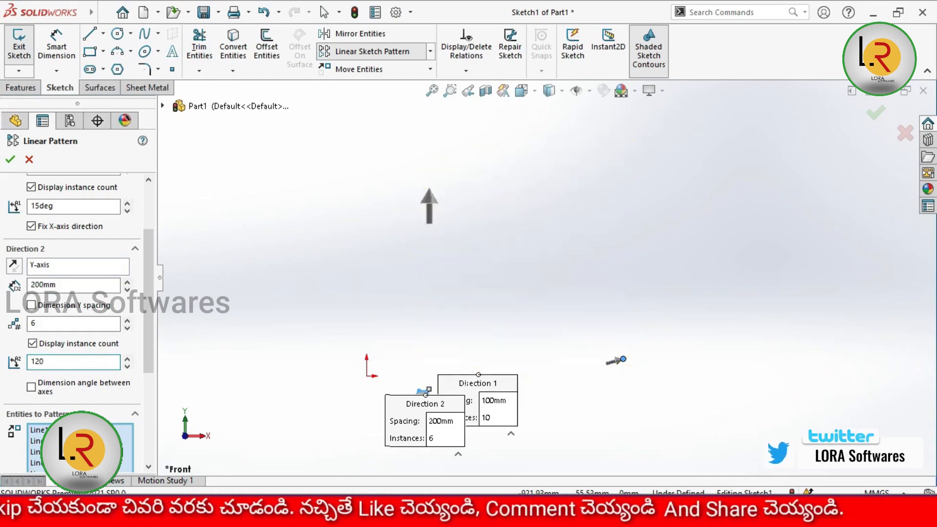
pyautogui.press('Return')
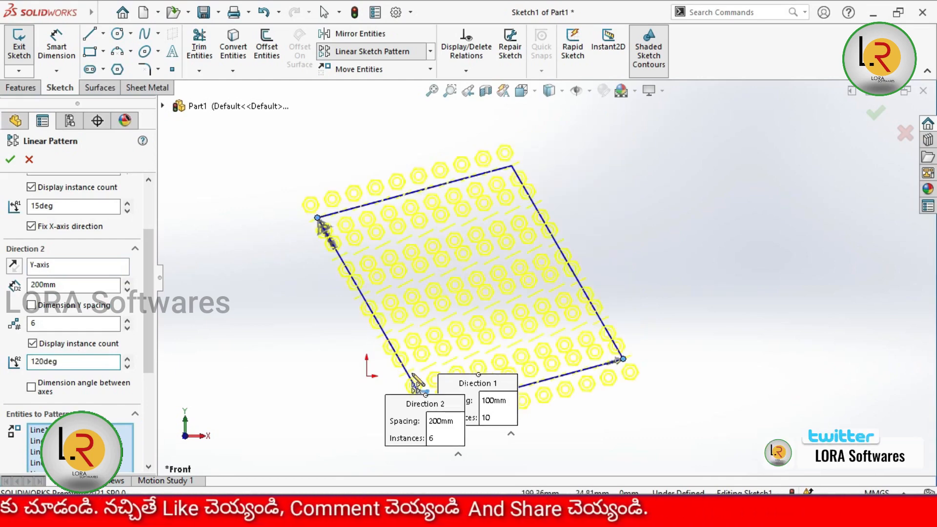
pyautogui.scroll(-2, 162, 295)
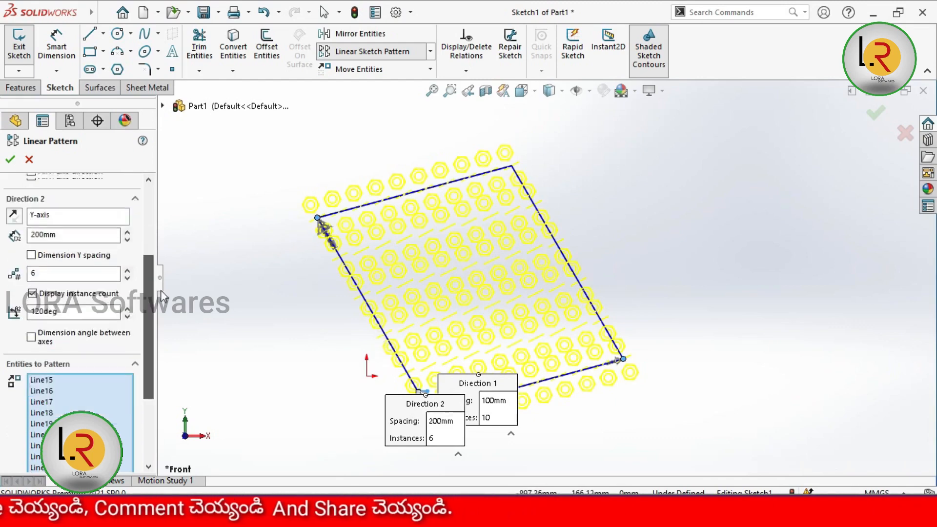
# Reverse the linear pattern's X-axis direction and restore it, and do the same for its Y-axis direction
pyautogui.scroll(3, 162, 295)
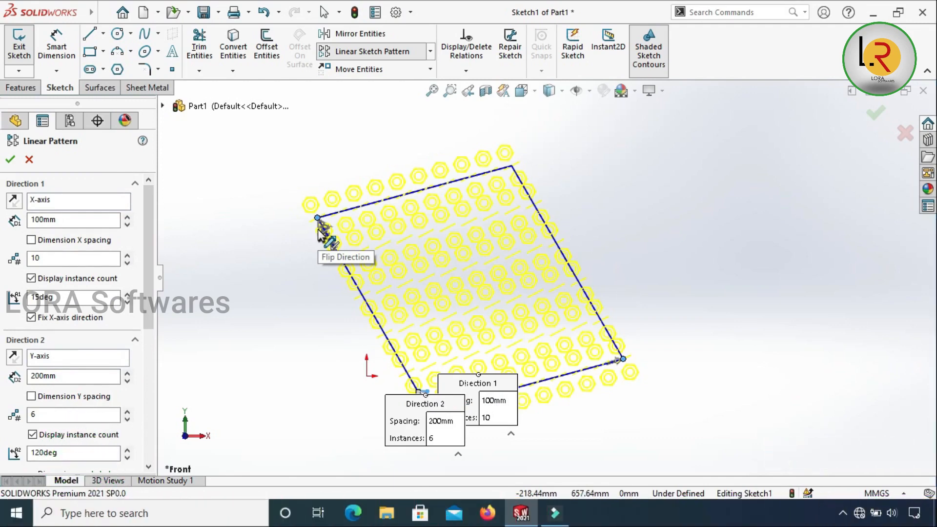
pyautogui.click(15, 200)
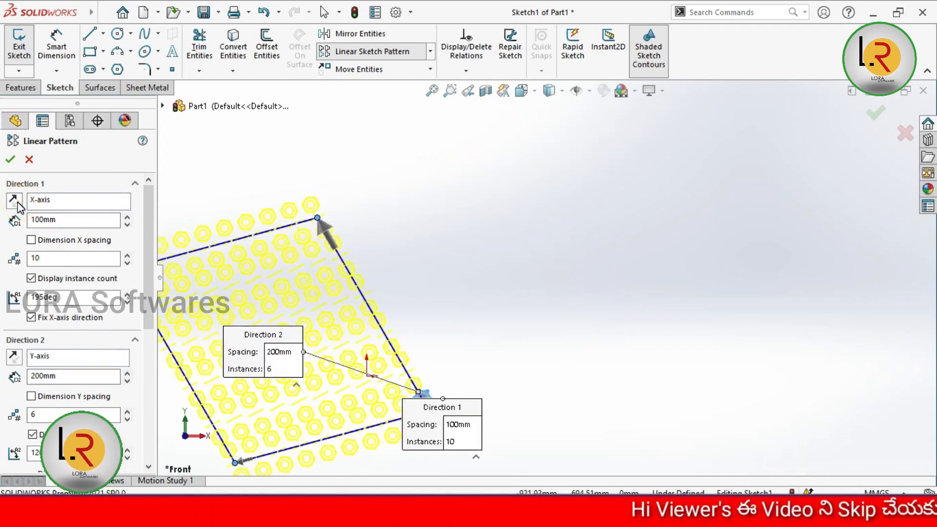
pyautogui.click(18, 206)
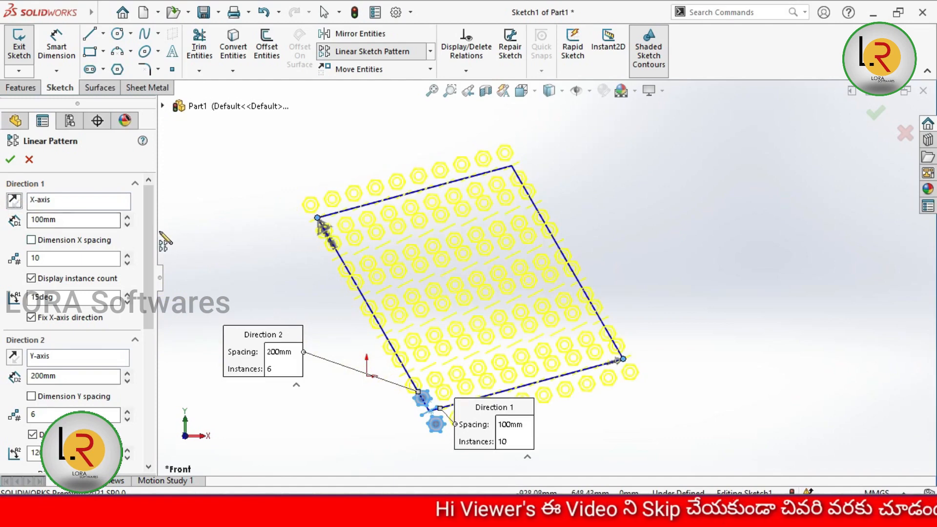
pyautogui.moveTo(146, 237); pyautogui.dragTo(146, 292)
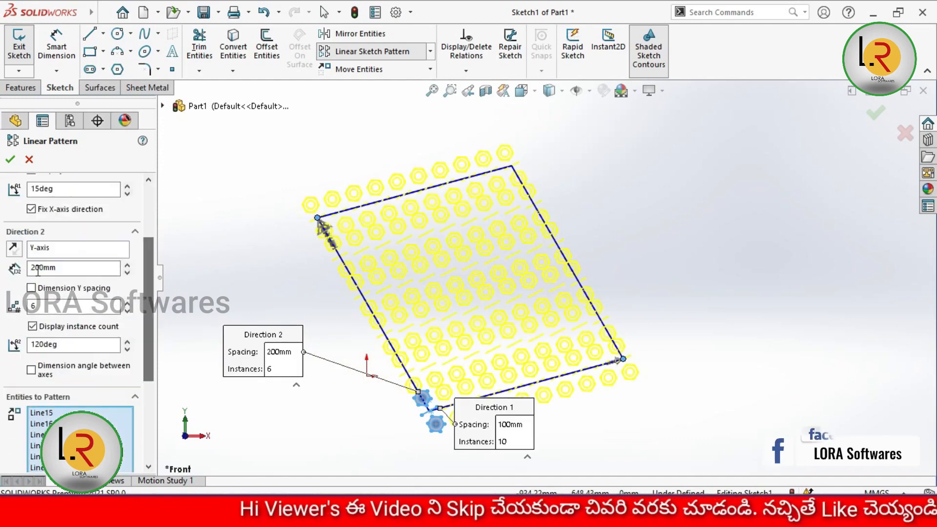
pyautogui.click(14, 249)
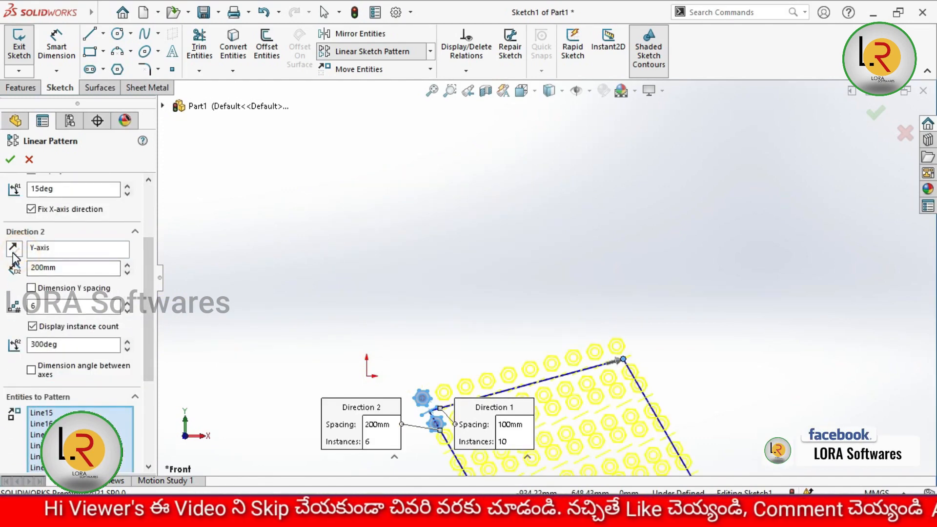
pyautogui.click(14, 250)
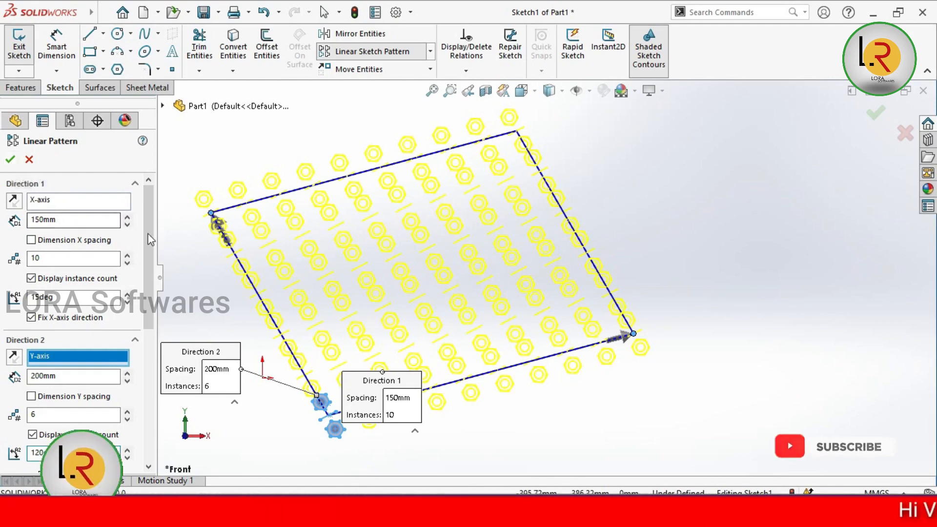
# Set the linear pattern's Y-axis spacing to 250 mm and accept the pattern
pyautogui.moveTo(148, 235); pyautogui.dragTo(147, 271)
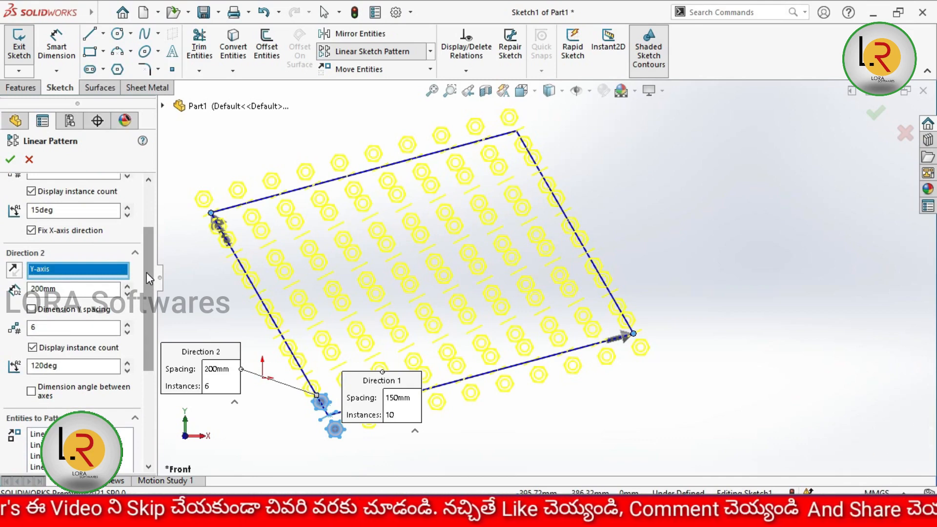
pyautogui.scroll(-3, 146, 273)
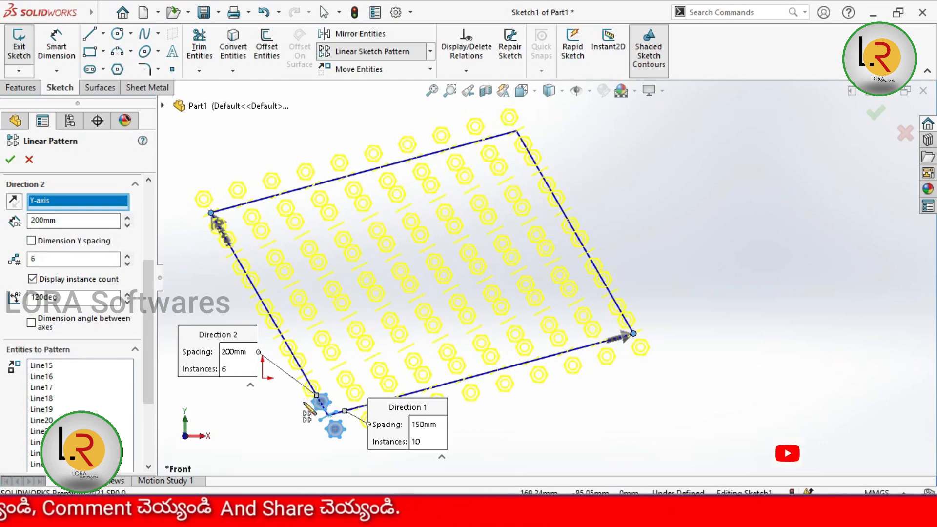
pyautogui.click(84, 224)
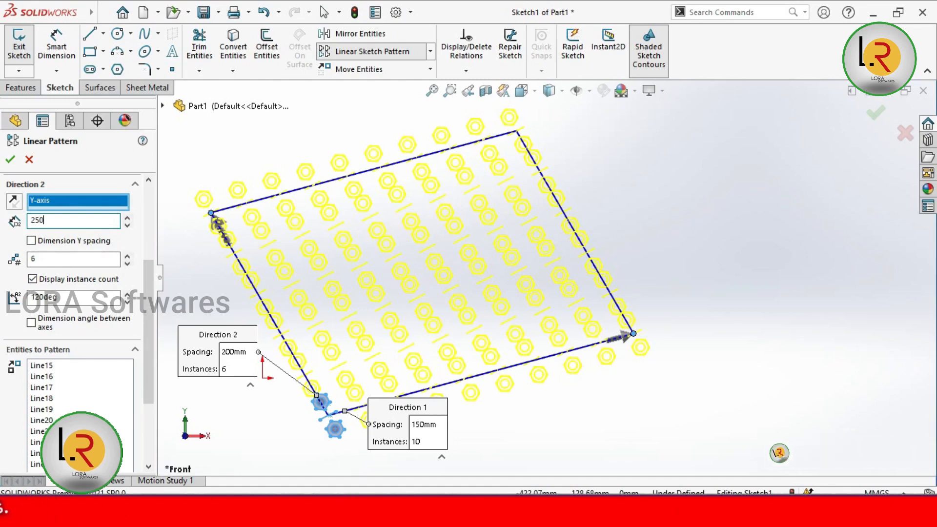
pyautogui.press('Return')
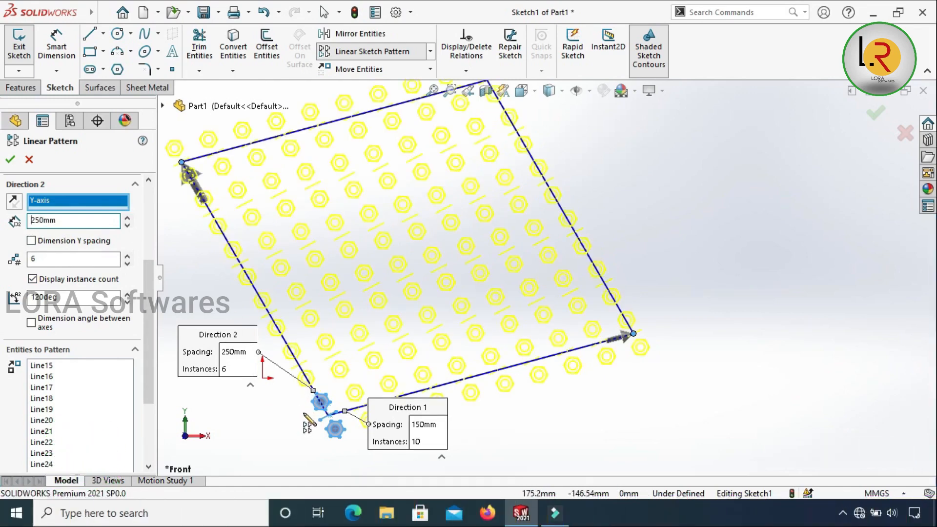
pyautogui.click(10, 159)
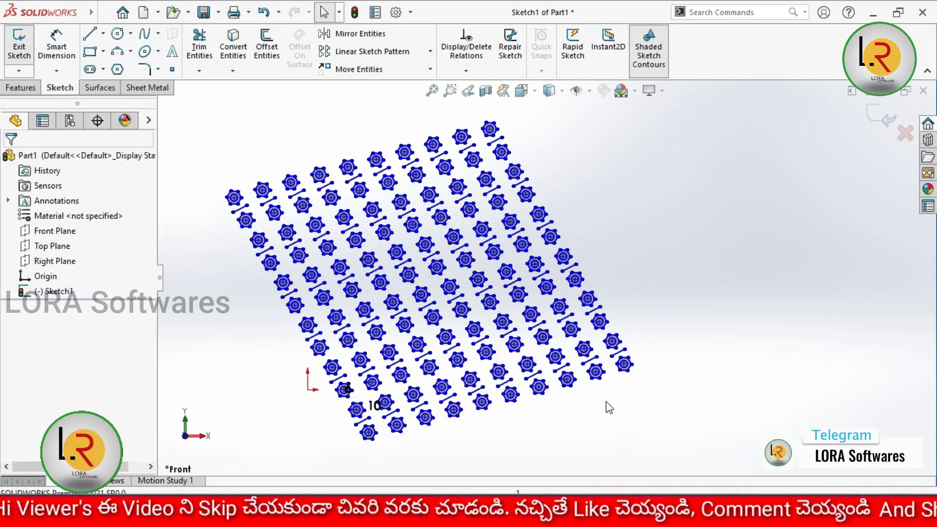
# Undo the linear sketch pattern and clear the selection of sketch entities
pyautogui.hotkey('ctrl', 'z')
pyautogui.hotkey('ctrl', 'a')
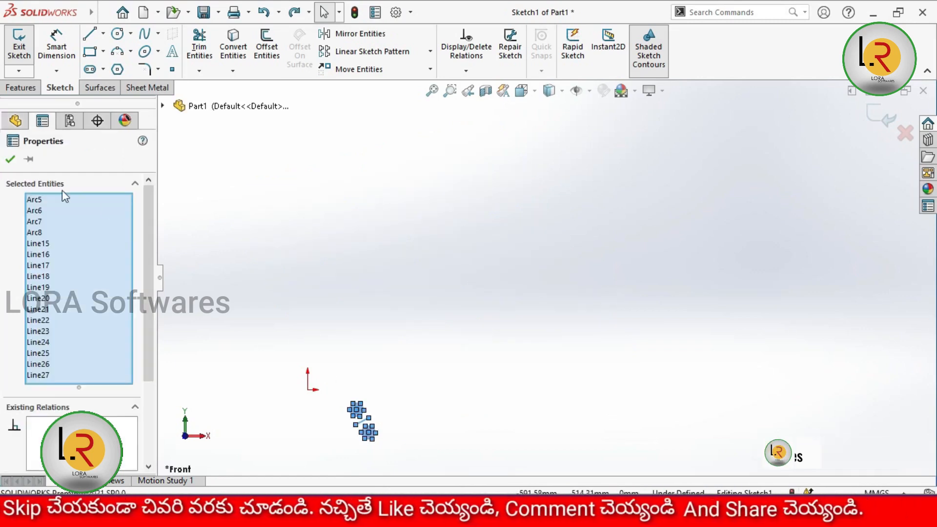
pyautogui.click(10, 159)
pyautogui.scroll(-3, 370, 461)
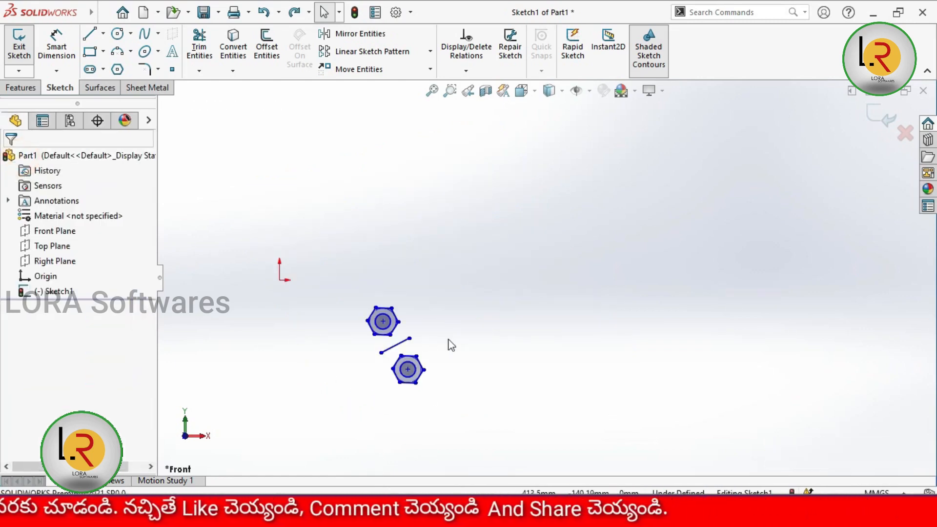
# Delete the slanted line and the lower hexagon with its inner circles, keeping only the upper hexagon
pyautogui.click(396, 345)
pyautogui.press('Delete')
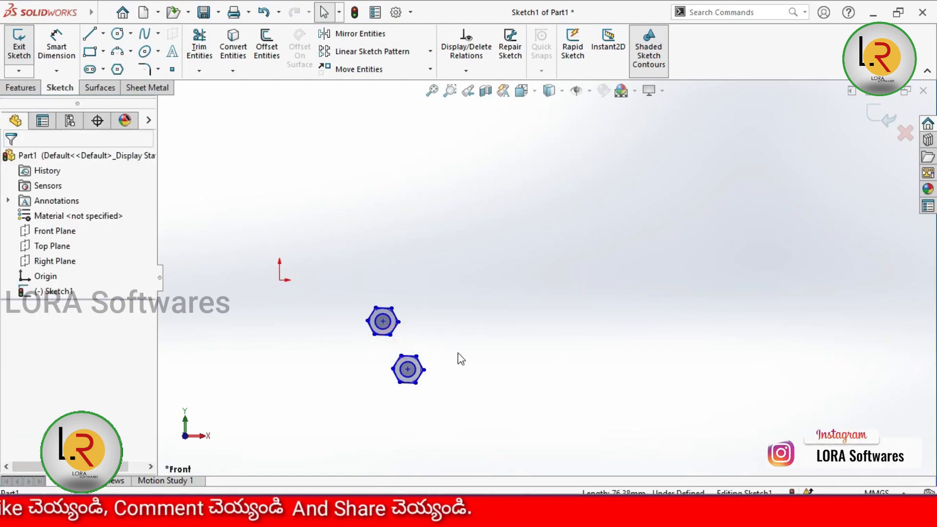
pyautogui.moveTo(443, 349); pyautogui.dragTo(389, 391)
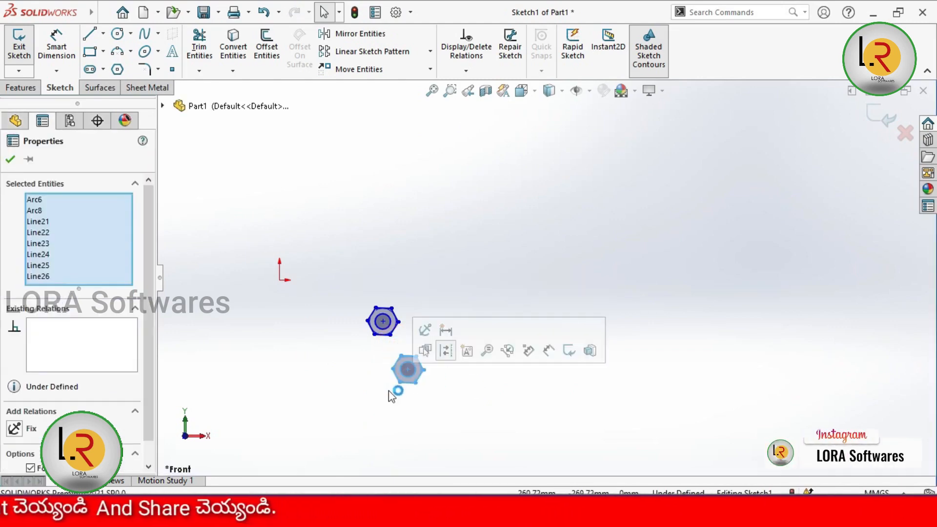
pyautogui.press('Delete')
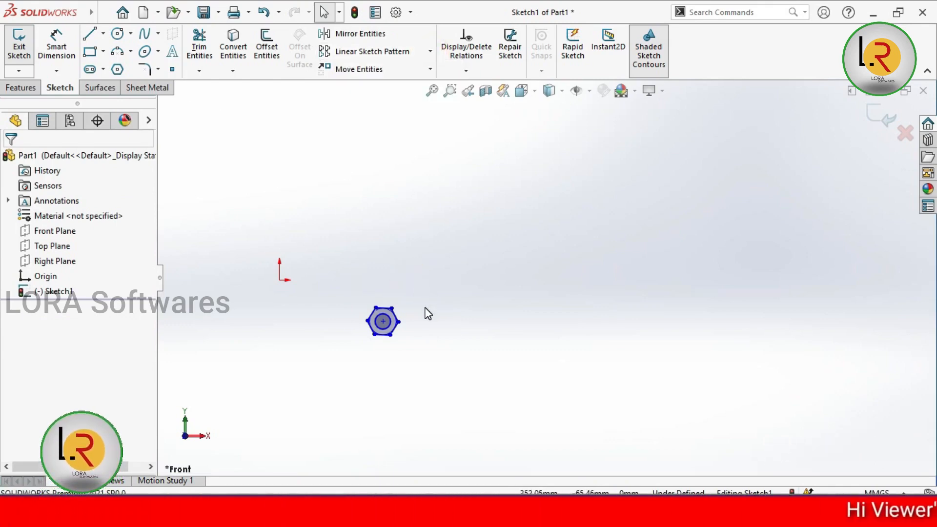
# Start a circular sketch pattern using the remaining hexagon and its inner circles as the entities to pattern
pyautogui.moveTo(424, 300)
pyautogui.mouseDown()
pyautogui.moveTo(368, 331)
pyautogui.moveTo(345, 357)
pyautogui.moveTo(367, 361)
pyautogui.mouseUp()
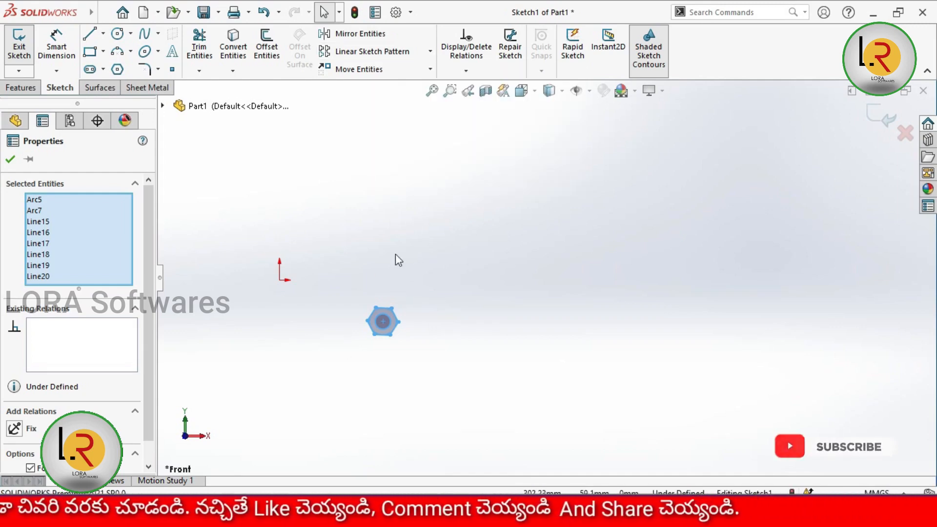
pyautogui.click(430, 51)
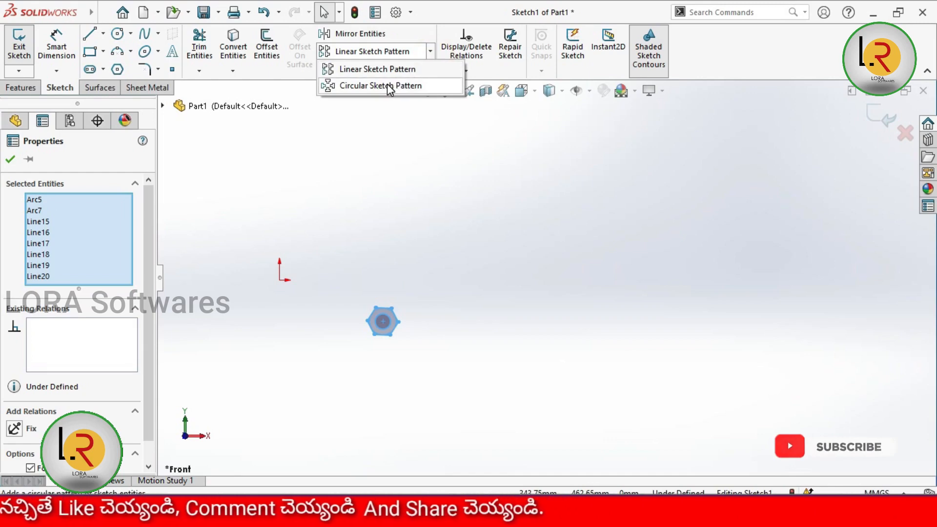
pyautogui.click(388, 85)
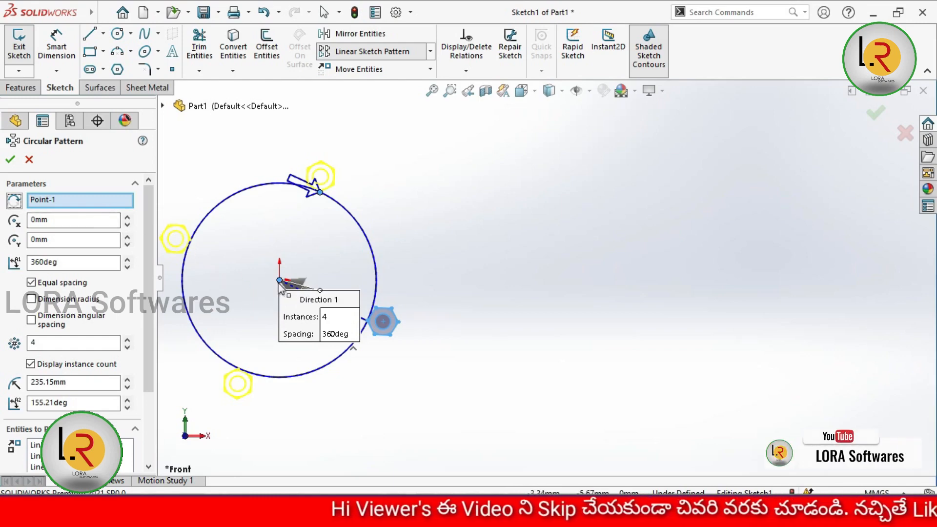
# Move the circular pattern's centre away from the origin to X 500 mm, Y -100 mm
pyautogui.moveTo(279, 281); pyautogui.dragTo(533, 259)
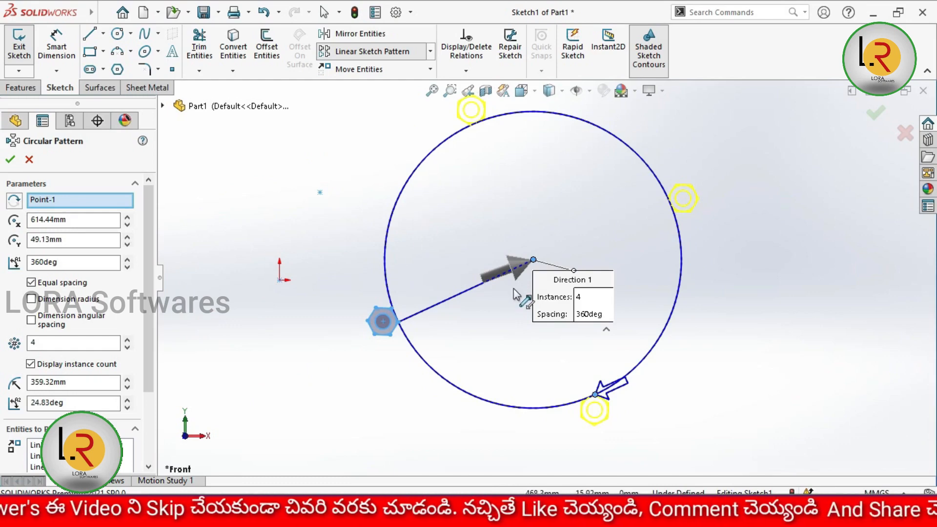
pyautogui.moveTo(523, 282); pyautogui.dragTo(525, 317)
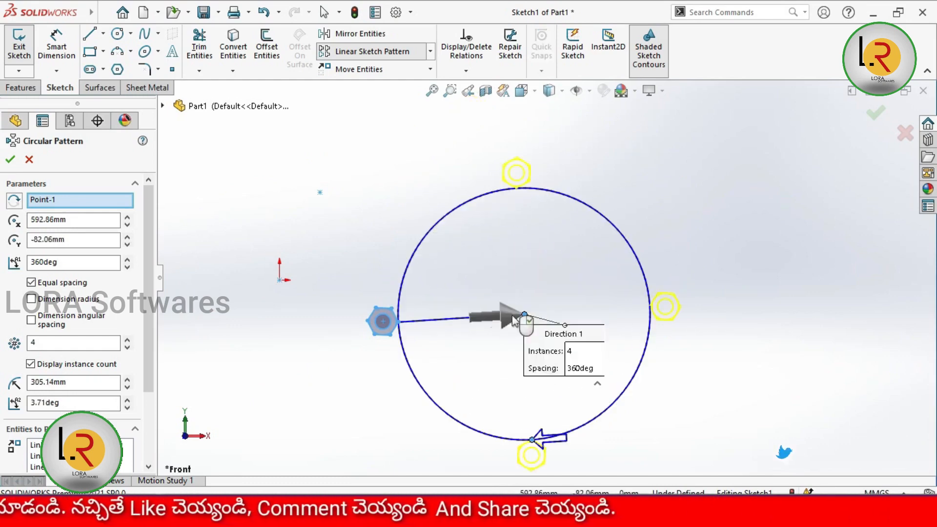
pyautogui.click(81, 221)
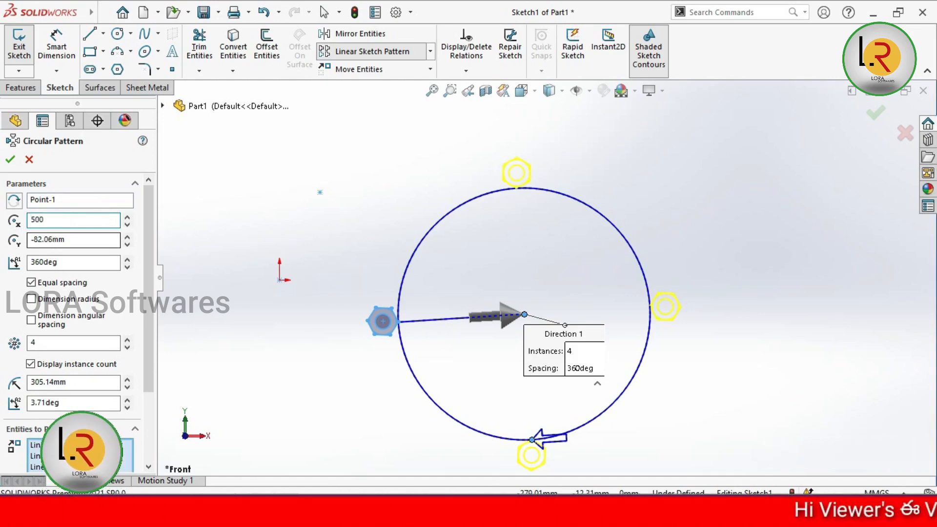
pyautogui.write('500')
pyautogui.moveTo(81, 239); pyautogui.dragTo(29, 239)
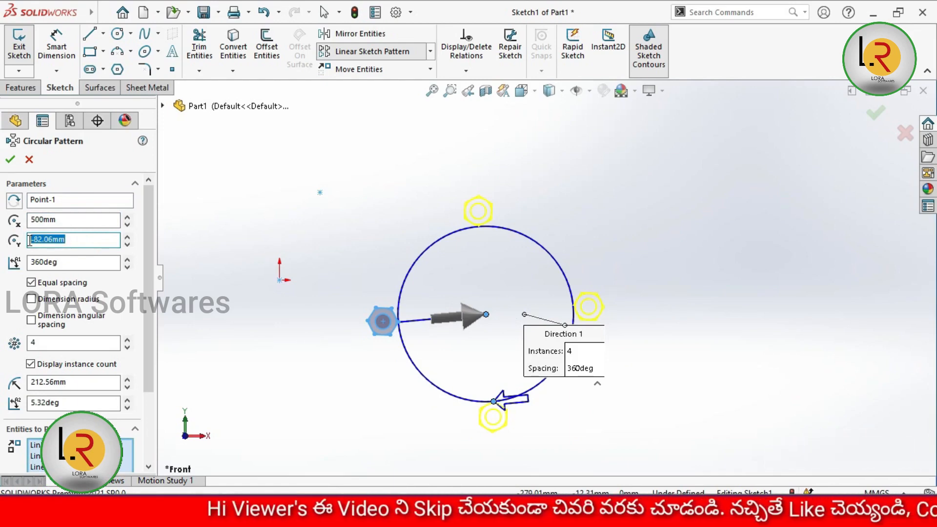
pyautogui.write('-100')
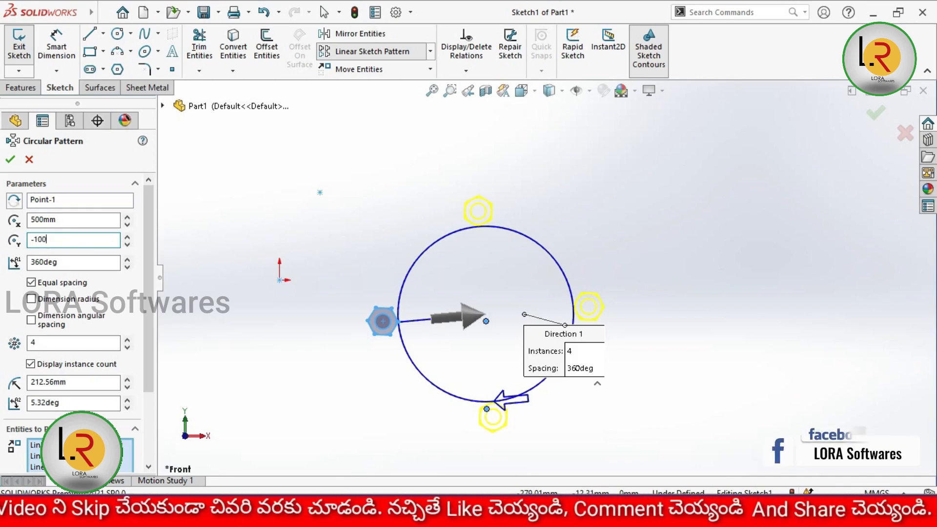
pyautogui.press('Return')
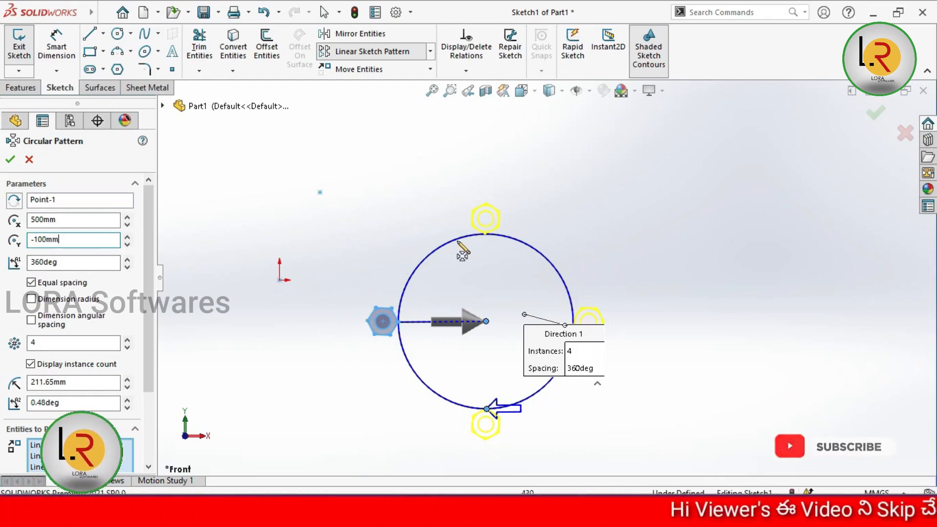
# Set the circular pattern's total angle to 270°
pyautogui.doubleClick(73, 263)
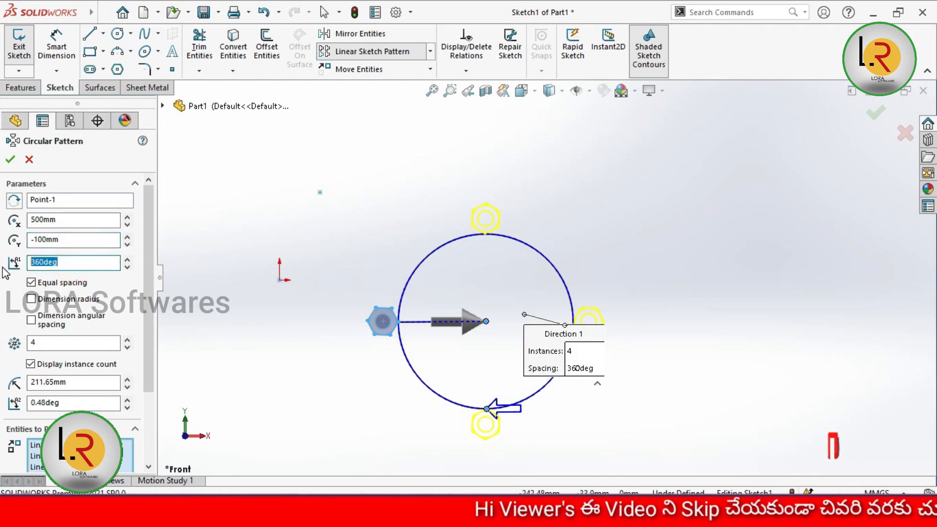
pyautogui.write('270')
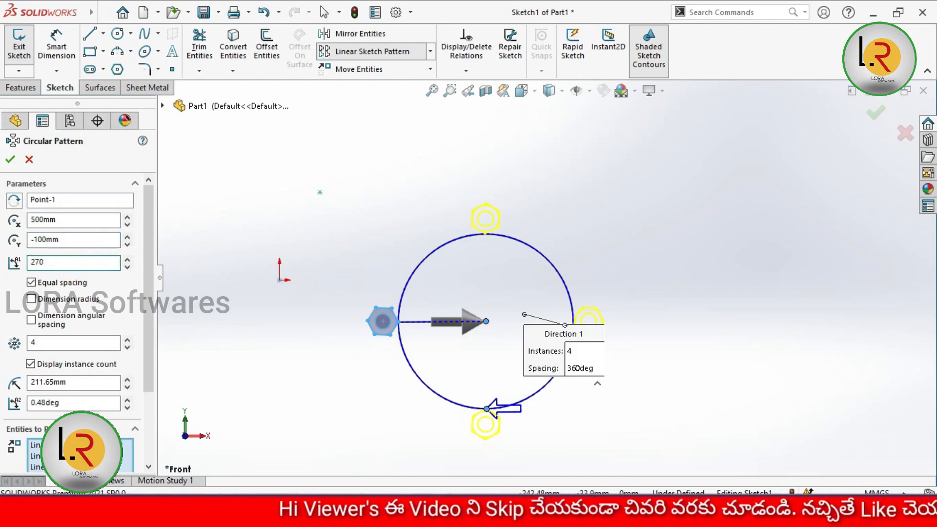
pyautogui.press('Return')
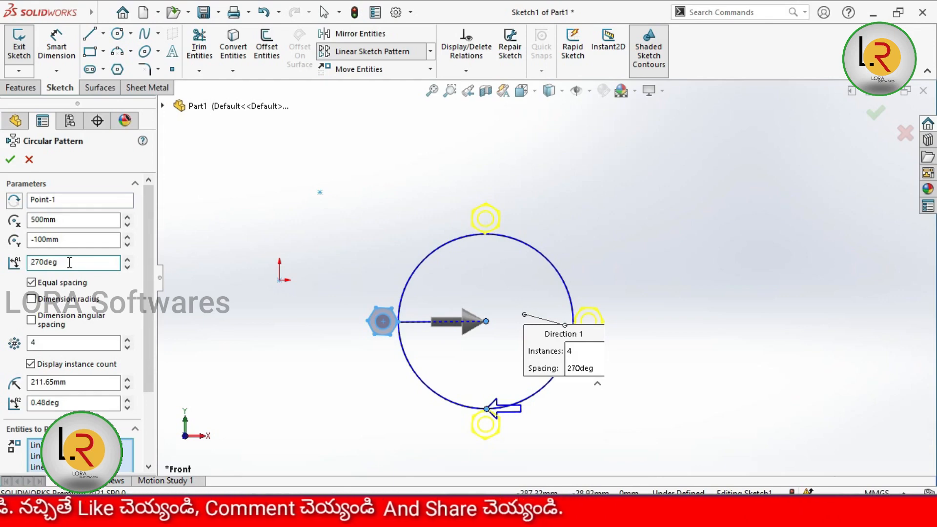
# Set the circular pattern to 15 instances and turn off equal spacing
pyautogui.moveTo(151, 259); pyautogui.dragTo(150, 287)
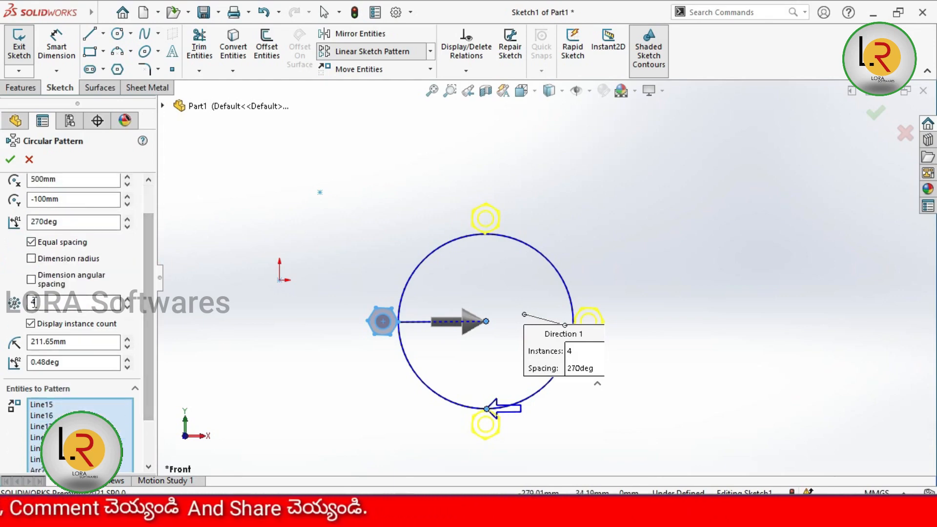
pyautogui.moveTo(62, 301); pyautogui.dragTo(29, 304)
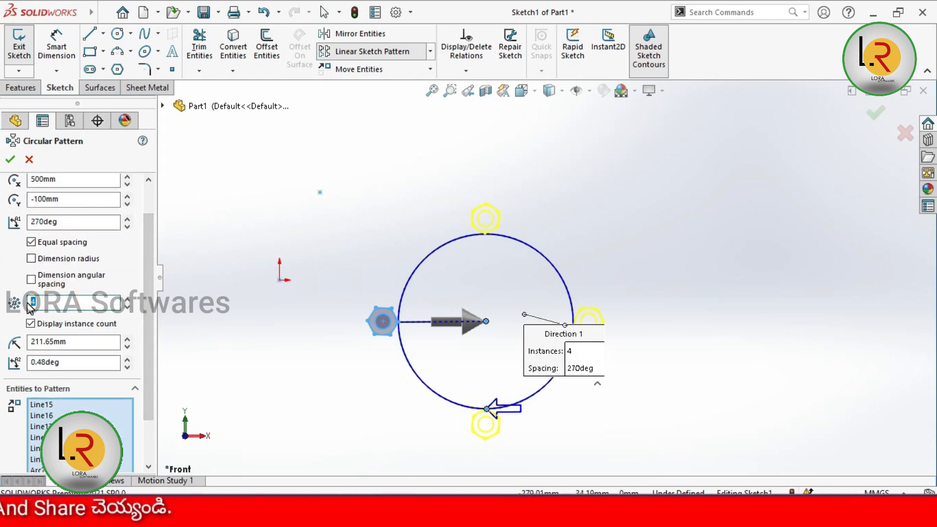
pyautogui.write('15')
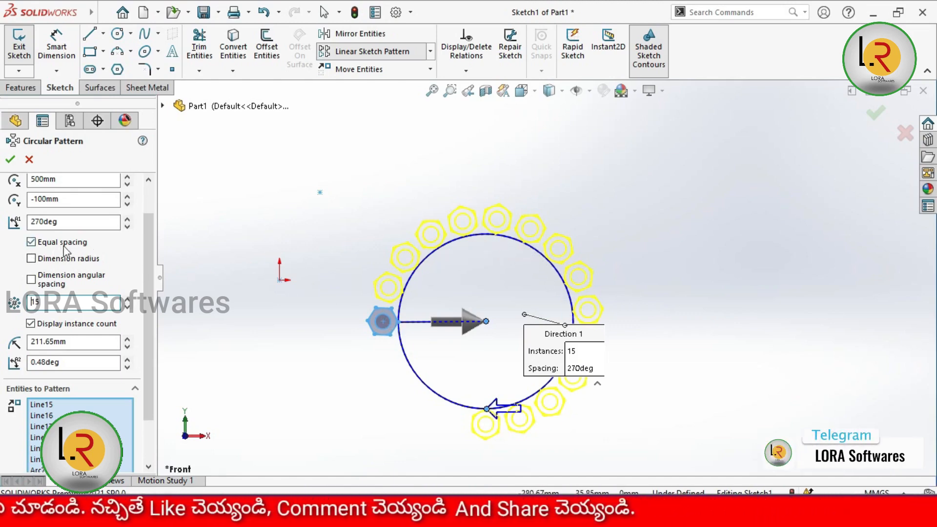
pyautogui.click(33, 244)
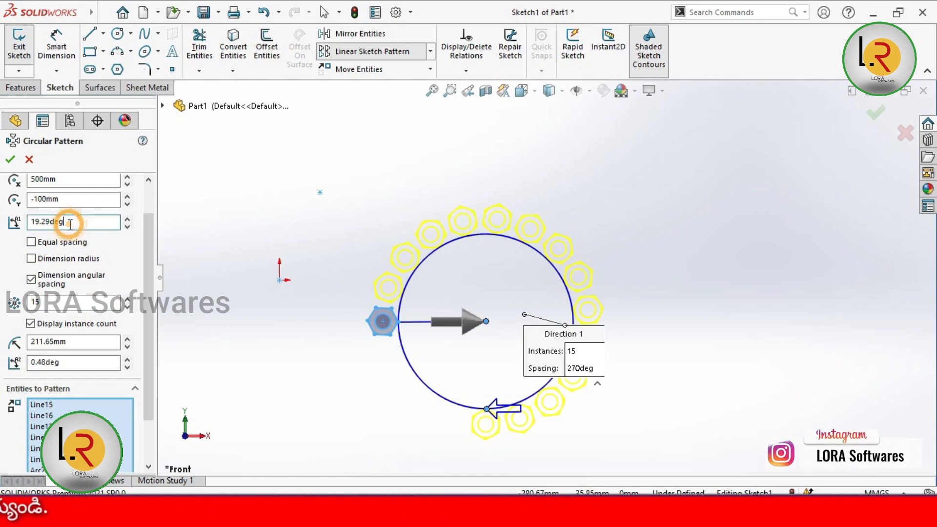
# Set the circular pattern's angular spacing between instances to 20°
pyautogui.moveTo(74, 222); pyautogui.dragTo(51, 220)
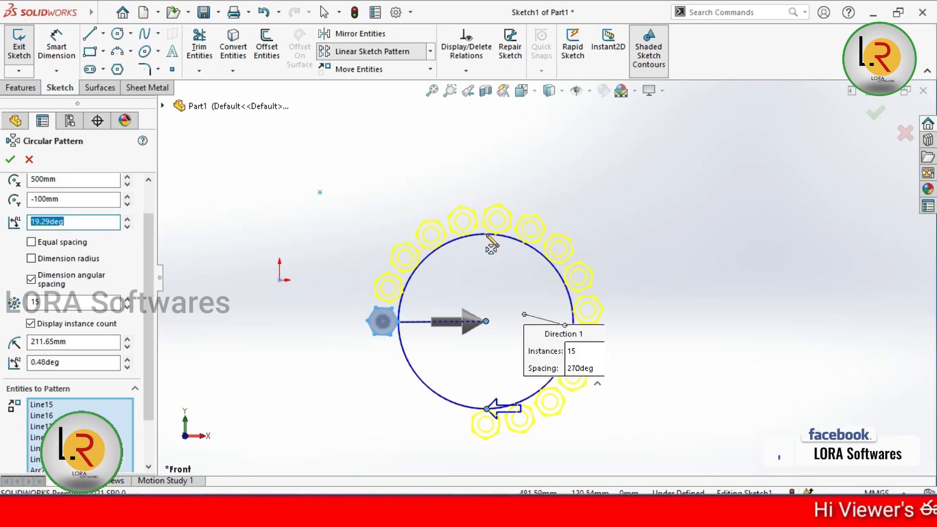
pyautogui.click(72, 221)
pyautogui.write('20')
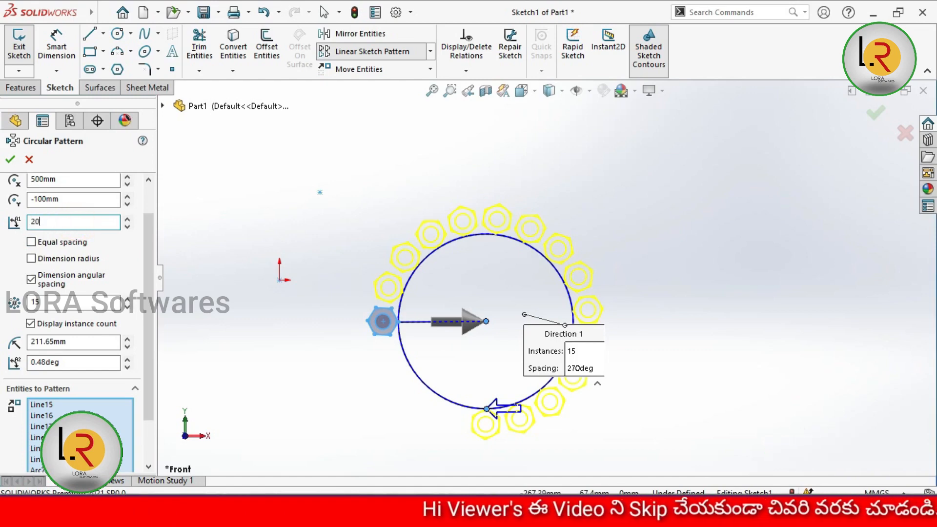
pyautogui.press('Return')
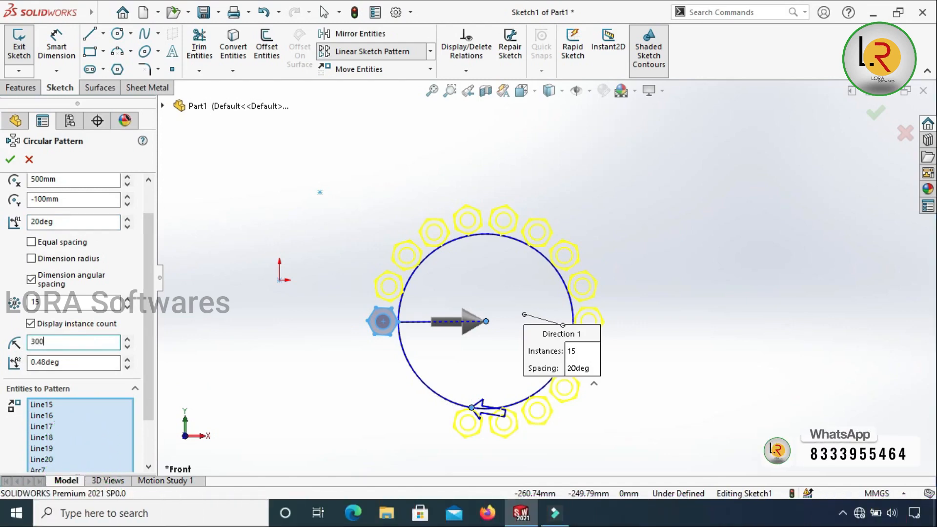
# Set the circular pattern's radius to 300 mm and its arc angle to 10°
pyautogui.press('Return')
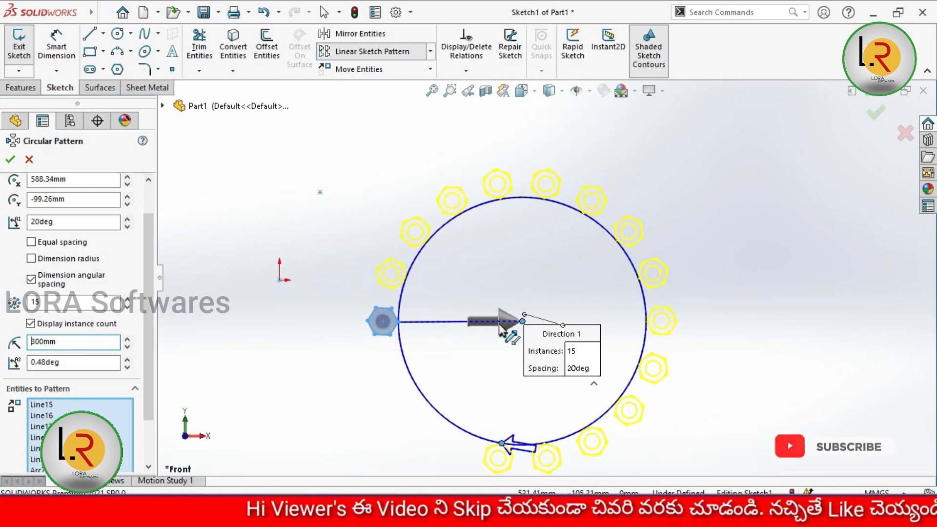
pyautogui.doubleClick(69, 362)
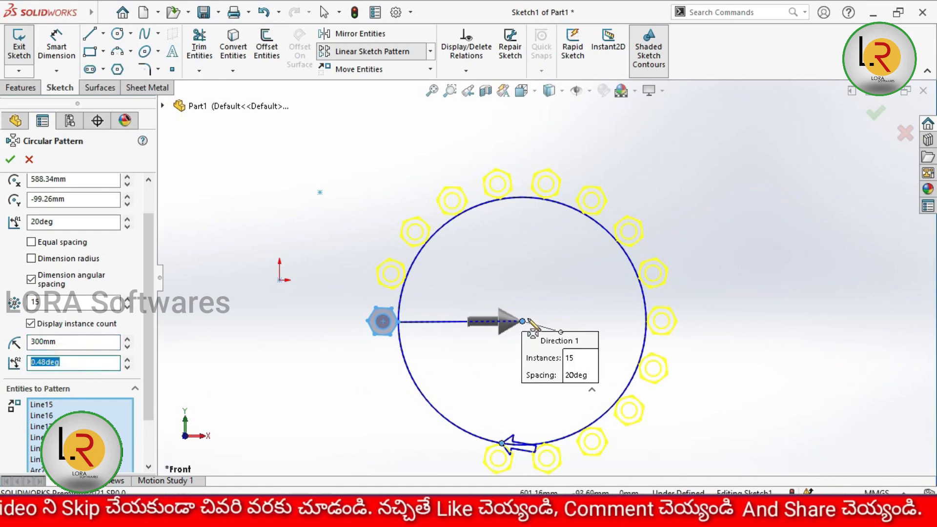
pyautogui.write('1')
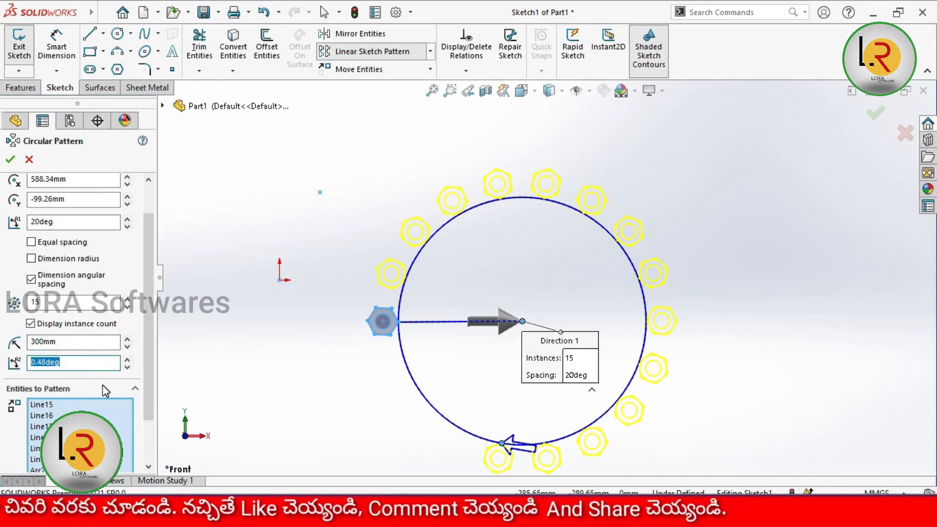
pyautogui.write('0')
pyautogui.press('Return')
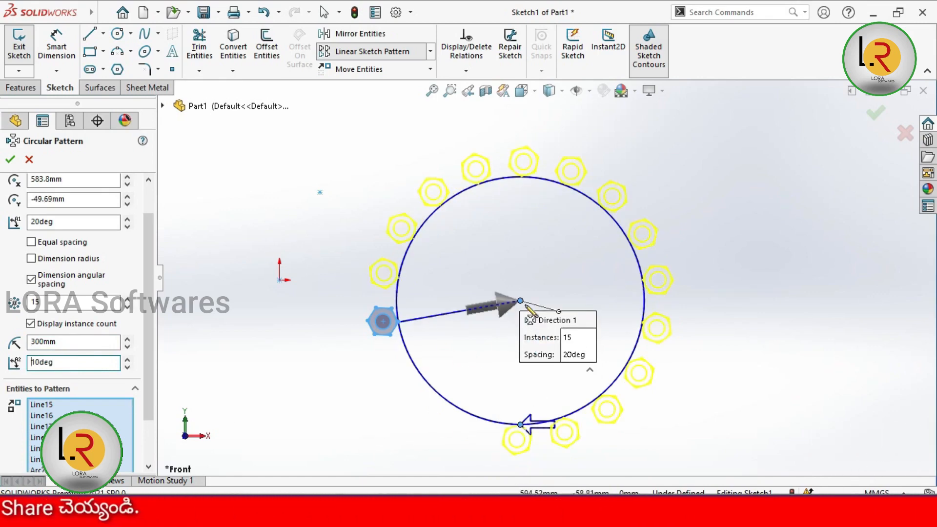
# Turn on equal spacing for the circular pattern and set its total angle to 360°
pyautogui.scroll(-3, 151, 310)
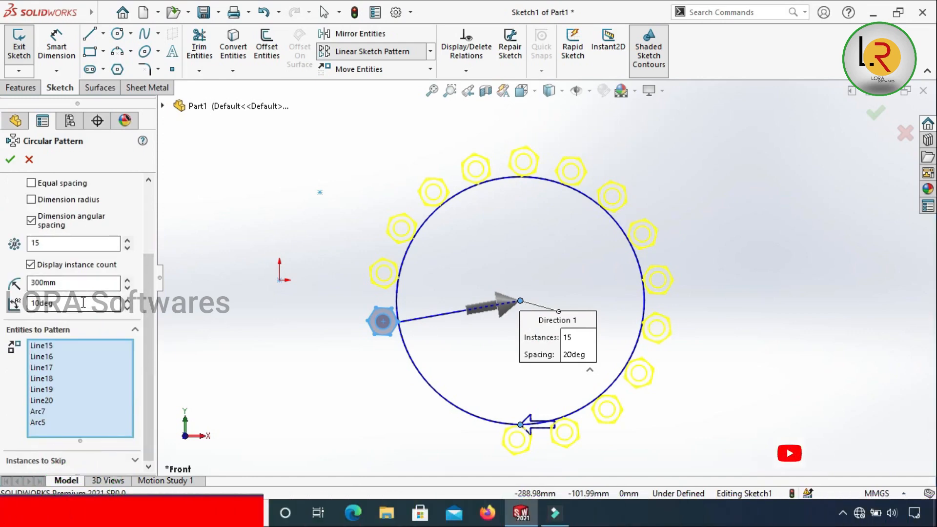
pyautogui.moveTo(151, 312); pyautogui.dragTo(148, 225)
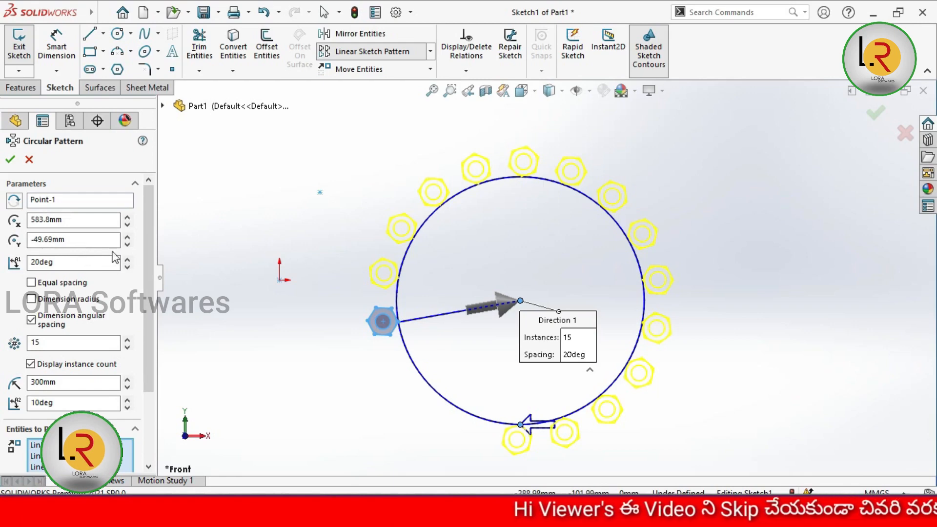
pyautogui.moveTo(147, 249); pyautogui.dragTo(148, 329)
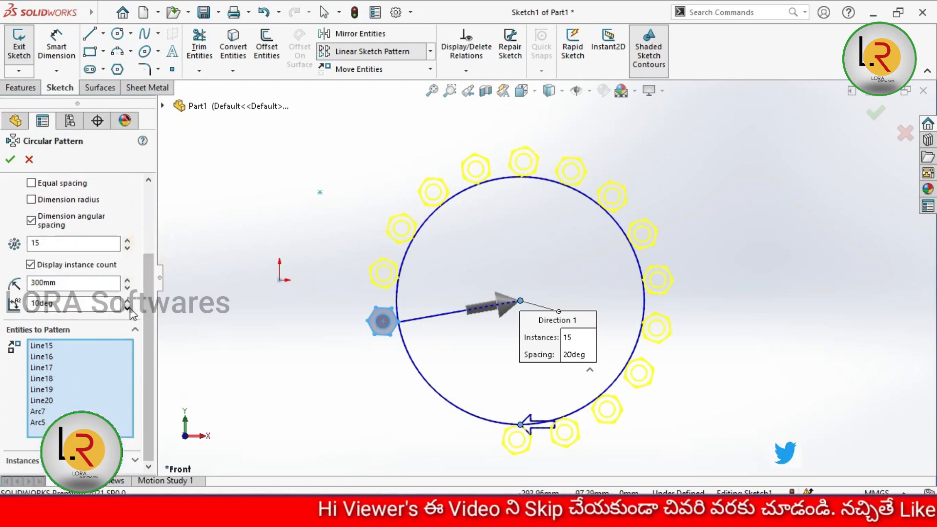
pyautogui.scroll(1, 131, 313)
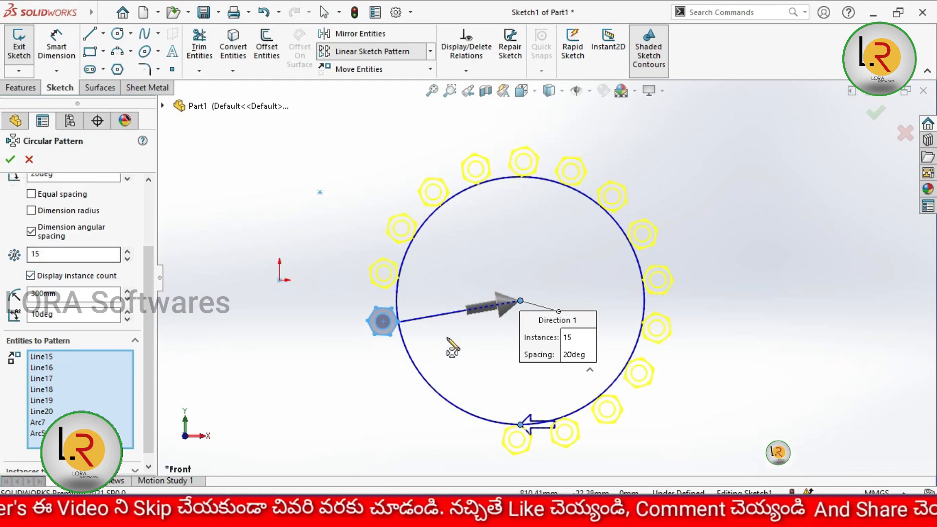
pyautogui.moveTo(149, 300); pyautogui.dragTo(149, 239)
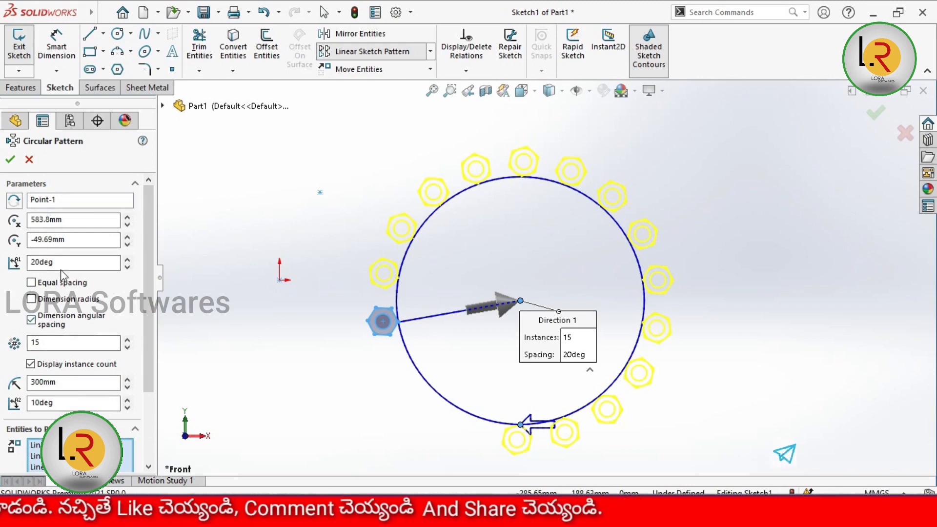
pyautogui.doubleClick(42, 262)
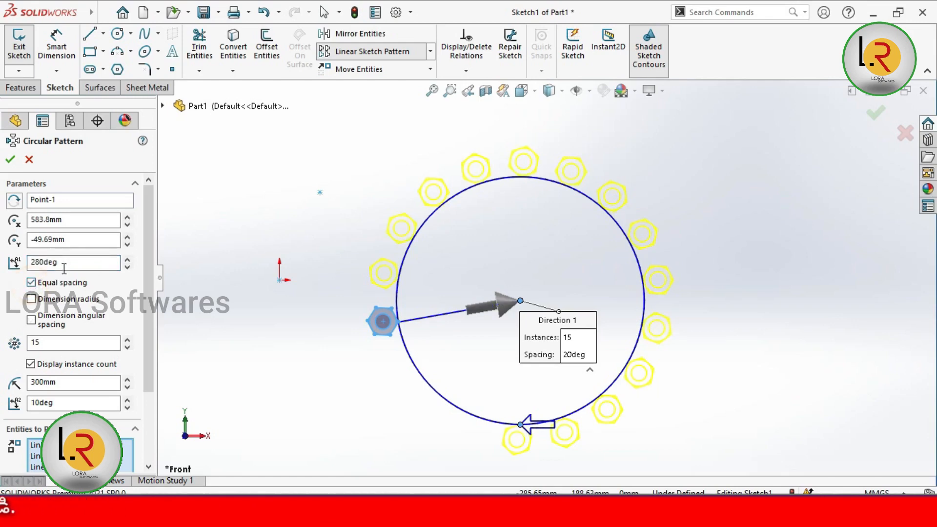
pyautogui.moveTo(68, 265); pyautogui.dragTo(10, 268)
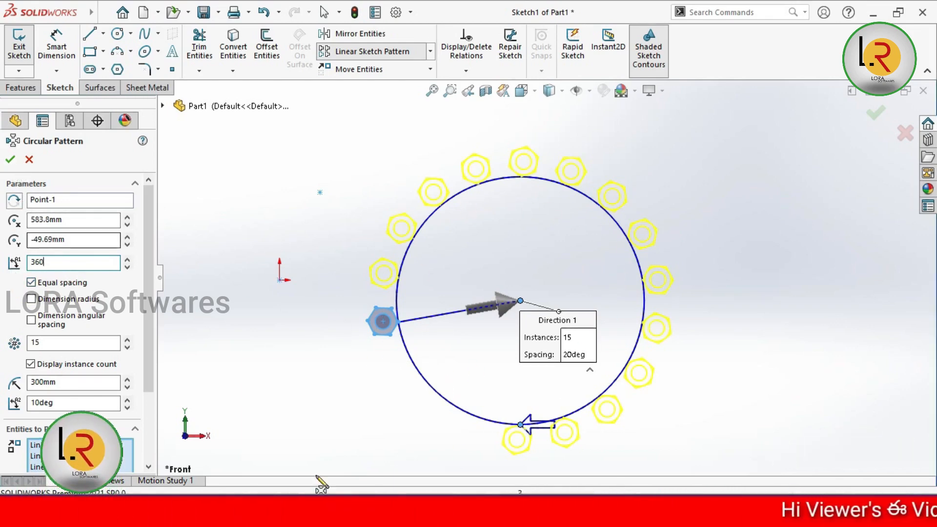
# Reverse the circular pattern's direction, flip it back to the original direction, and accept the pattern
pyautogui.click(15, 201)
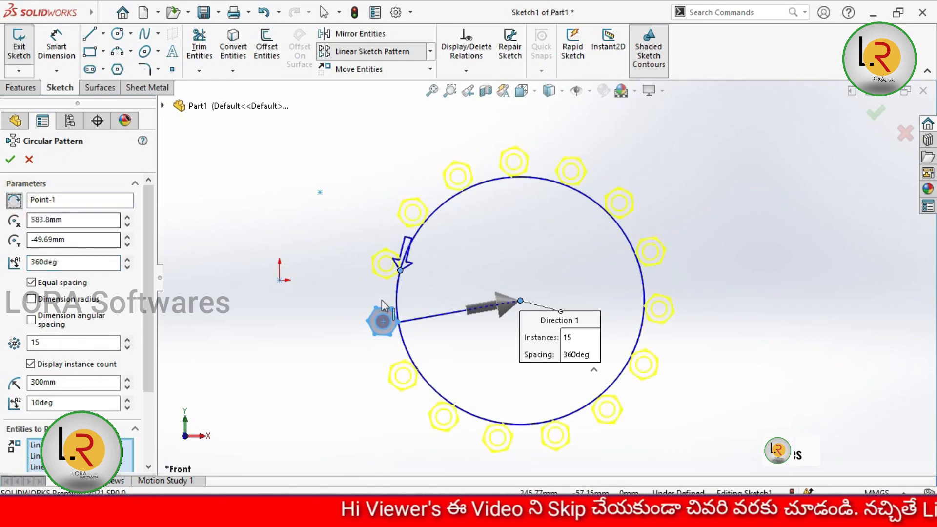
pyautogui.click(14, 201)
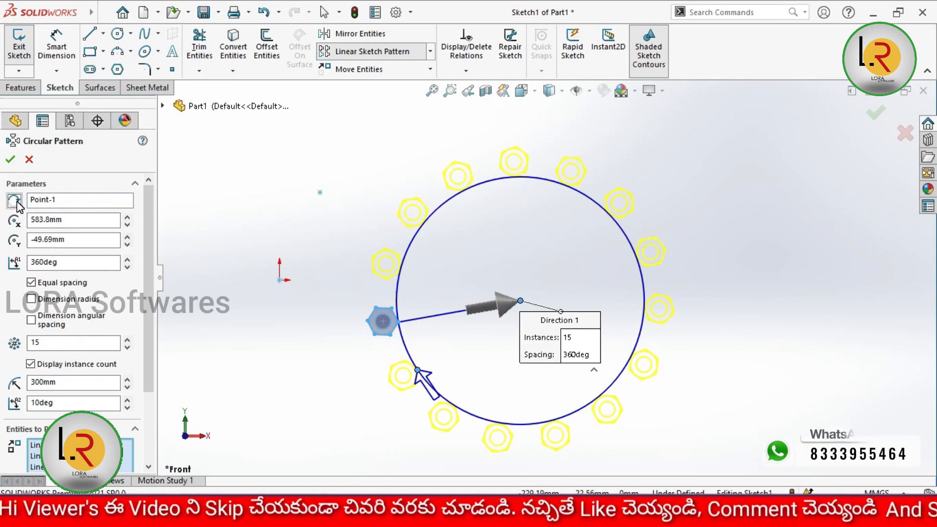
pyautogui.click(11, 160)
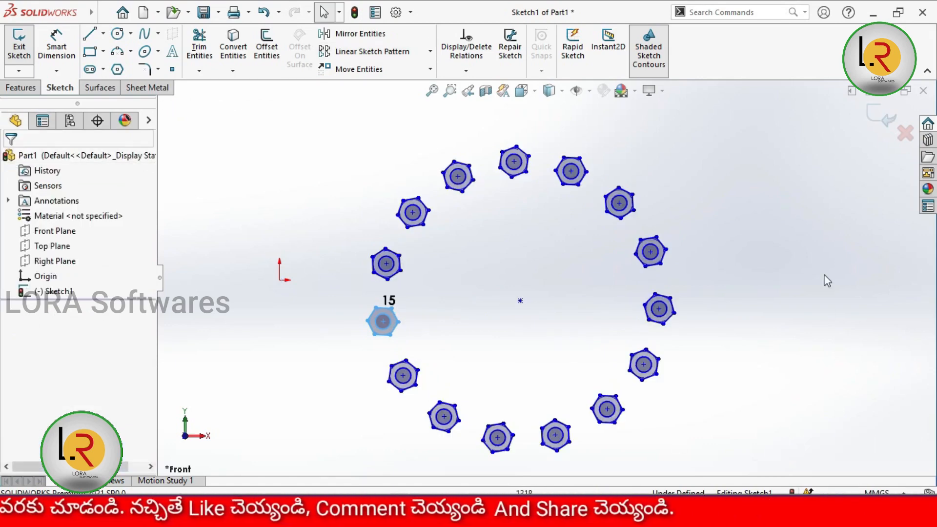